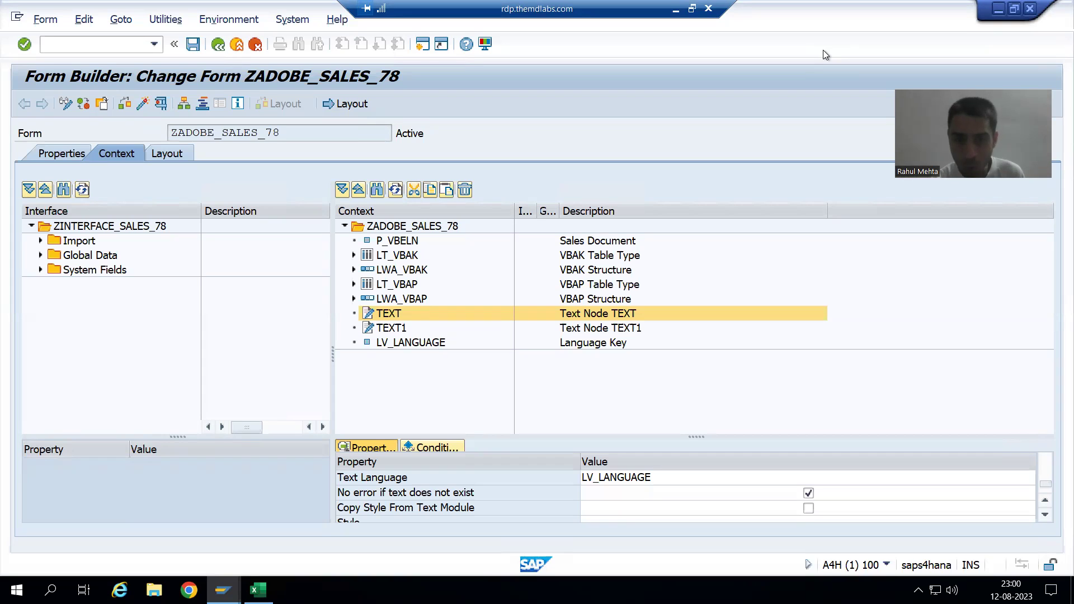
- Select TEXT1 and scroll its properties to Include Text 'ZIN_HEADER_78'
{"action": "left_click", "coordinate": [399, 332]}
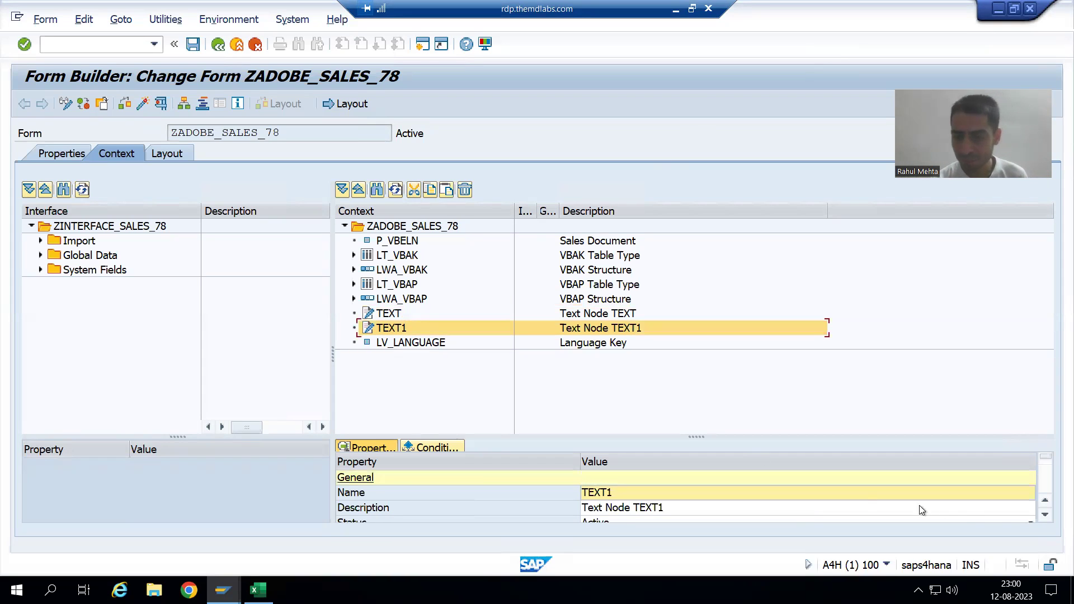
{"action": "left_click", "coordinate": [1045, 516]}
{"action": "left_click", "coordinate": [1046, 516]}
{"action": "left_click", "coordinate": [1046, 516]}
{"action": "left_click", "coordinate": [1045, 516]}
{"action": "left_click", "coordinate": [1045, 516]}
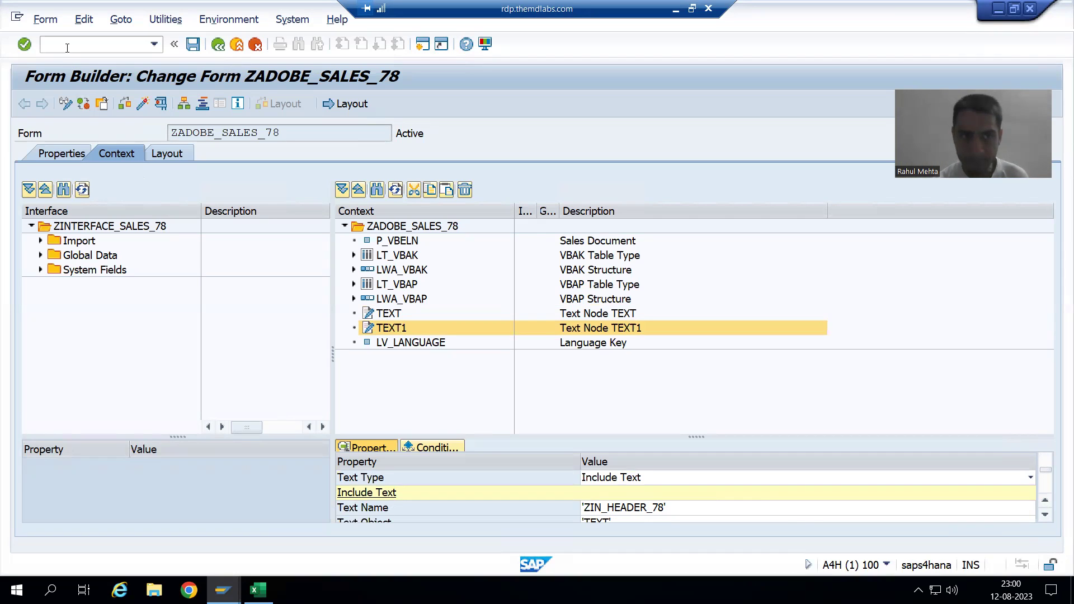
{"action": "type", "text": "/oso10"}
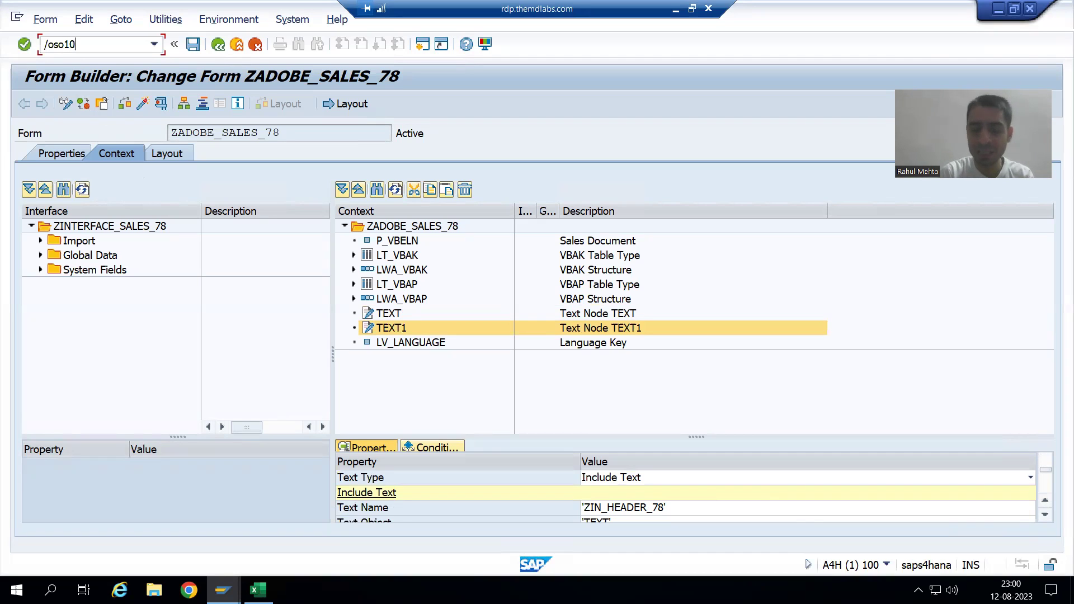
{"action": "key", "text": "Return"}
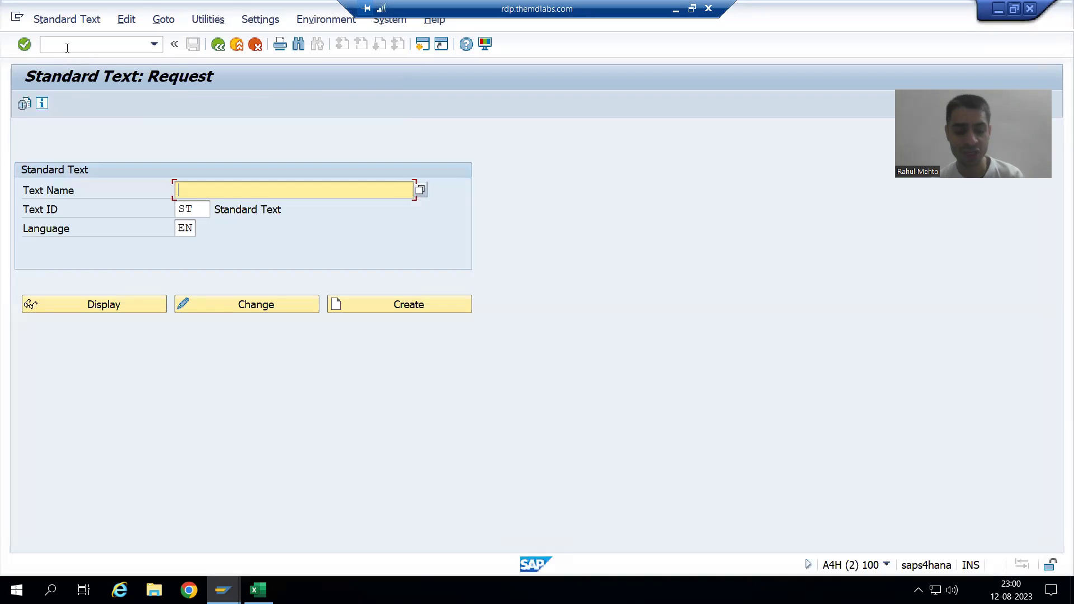
{"action": "key", "text": "alt+Tab"}
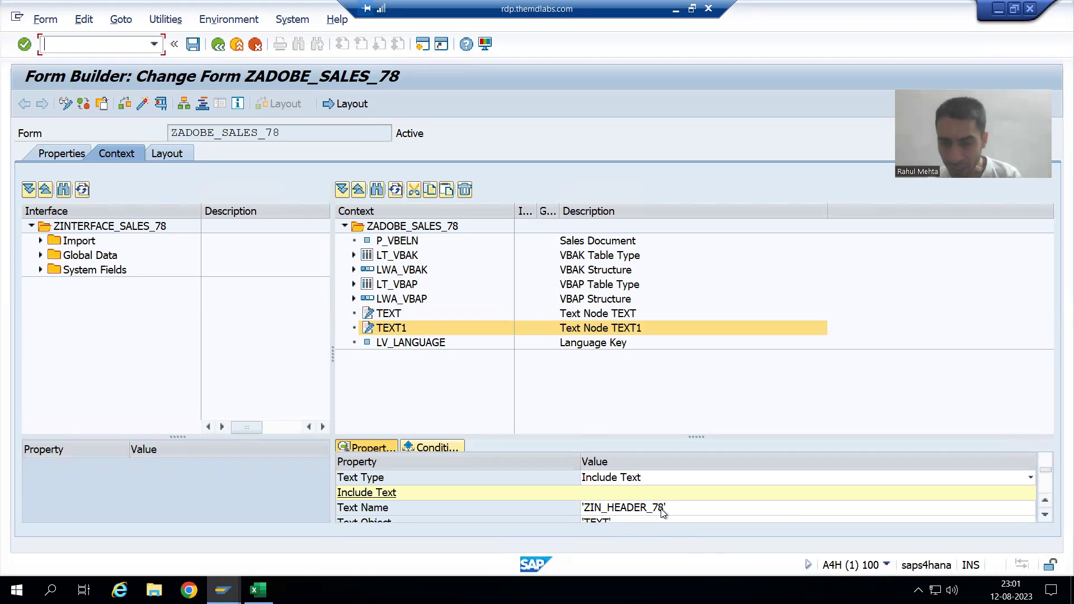
{"action": "key", "text": "alt+Tab"}
{"action": "type", "text": "ZIN_HEADER"}
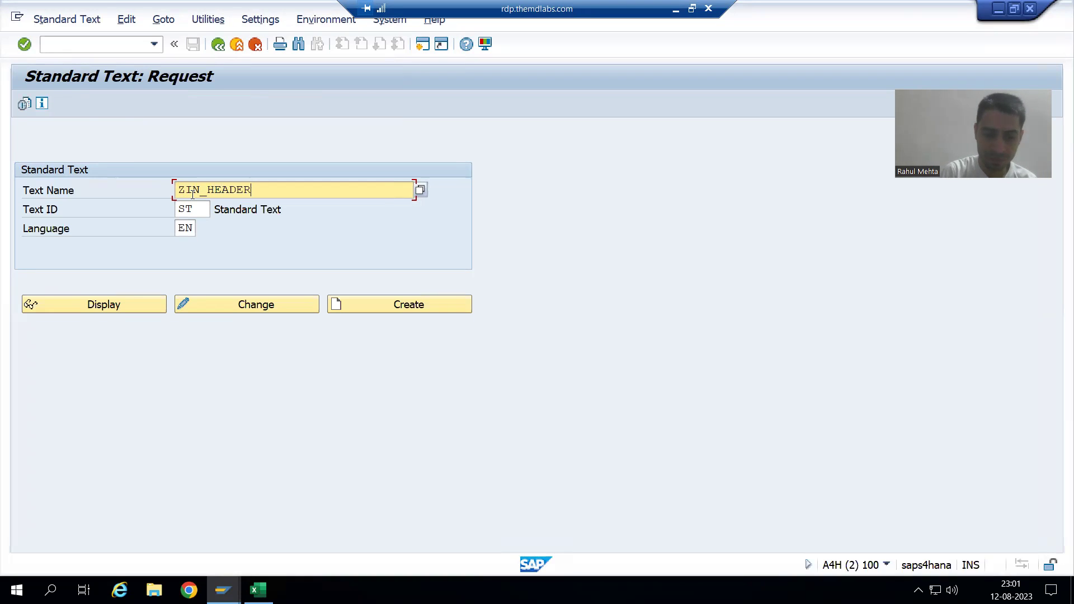
{"action": "type", "text": "_78"}
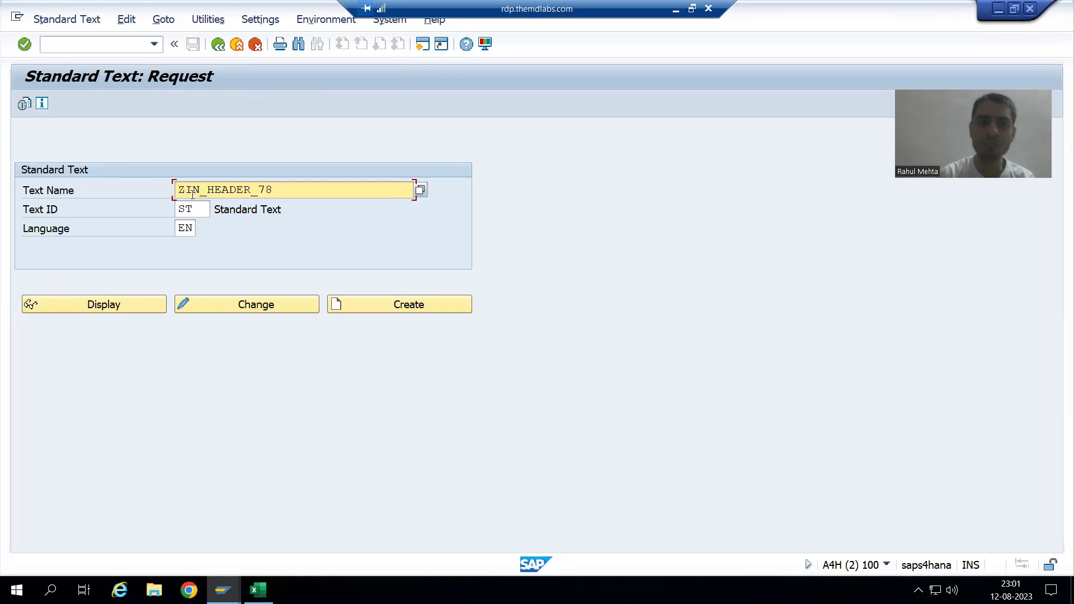
{"action": "double_click", "coordinate": [192, 194]}
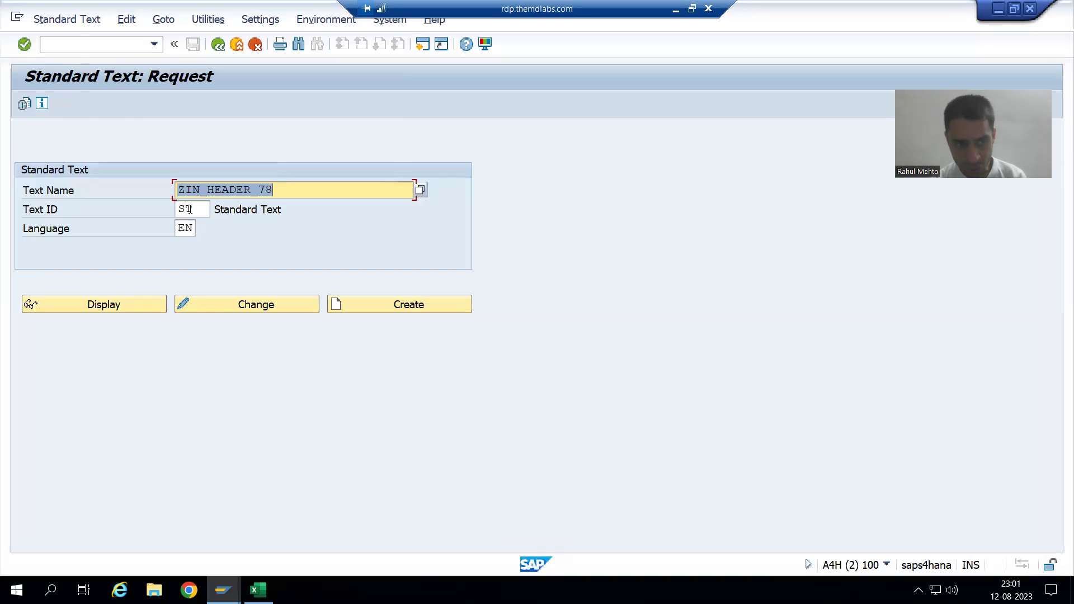
{"action": "left_click", "coordinate": [190, 207]}
{"action": "left_click", "coordinate": [194, 230]}
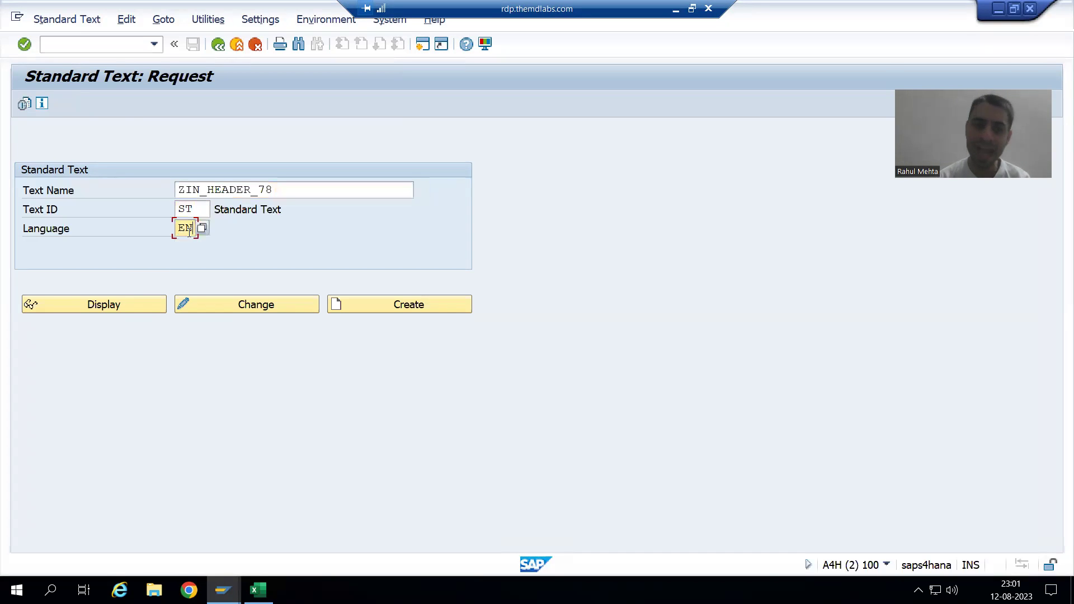
{"action": "left_click", "coordinate": [132, 304]}
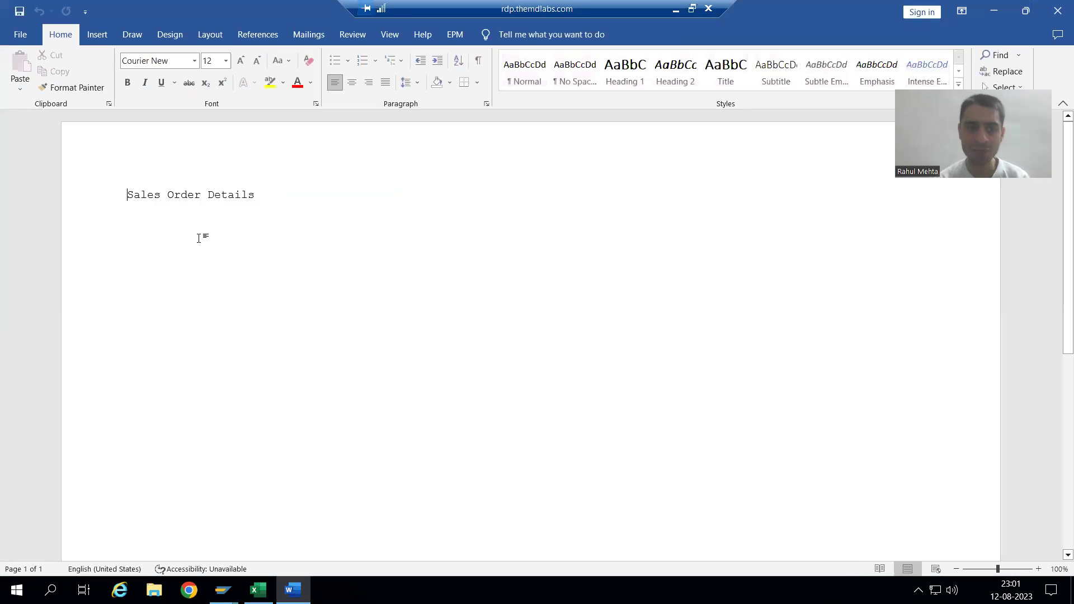
{"action": "left_click", "coordinate": [1055, 18]}
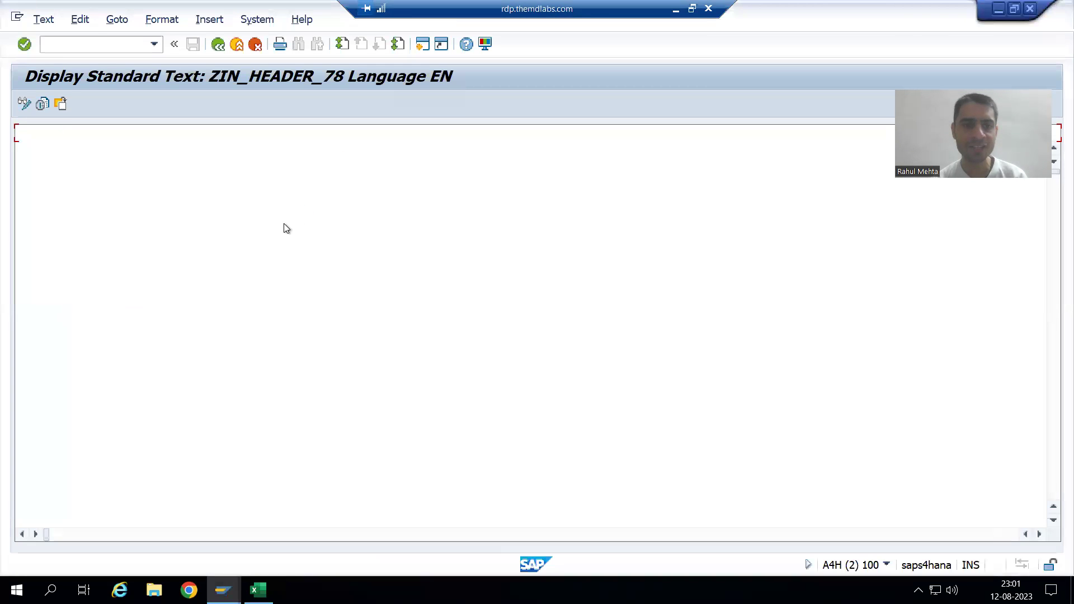
{"action": "left_click", "coordinate": [117, 20]}
{"action": "left_click", "coordinate": [124, 74]}
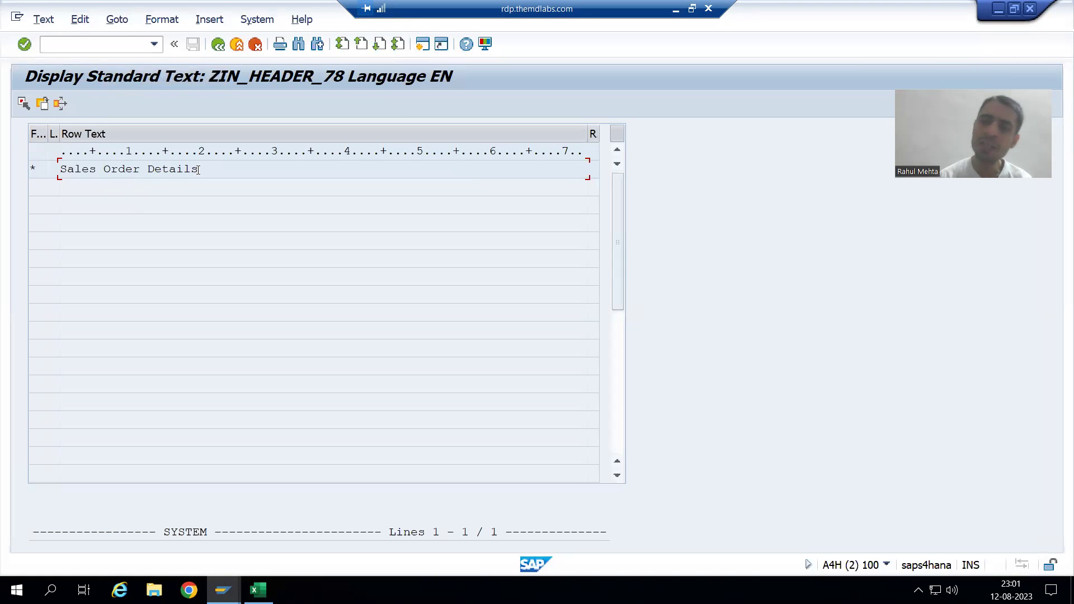
{"action": "left_click", "coordinate": [1029, 8]}
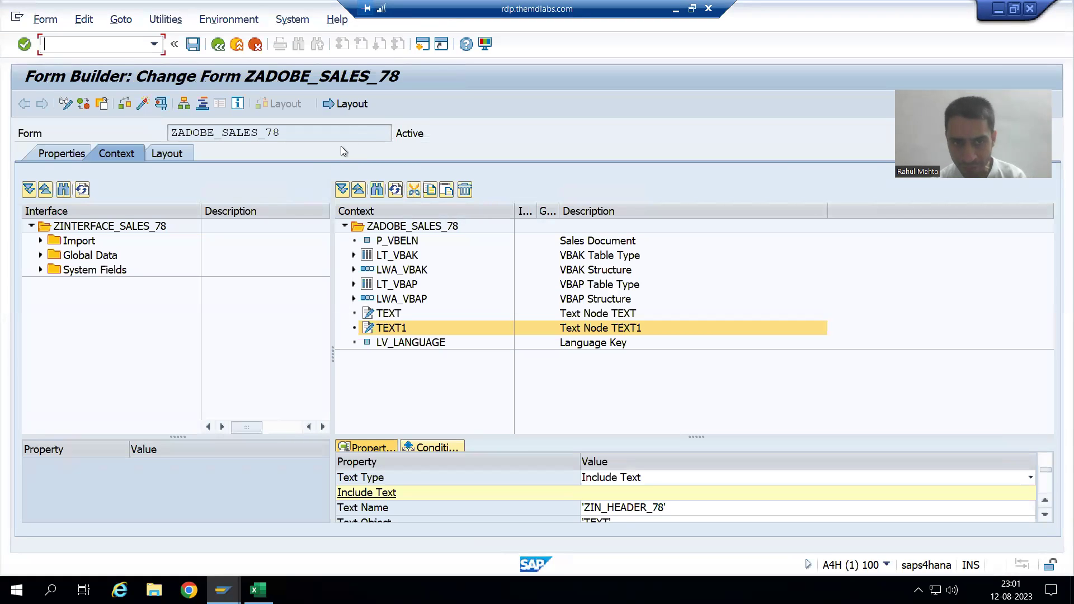
- Reopen ZADOBE_SALES_78 in change mode and show its Layout maximized
{"action": "left_click", "coordinate": [219, 48]}
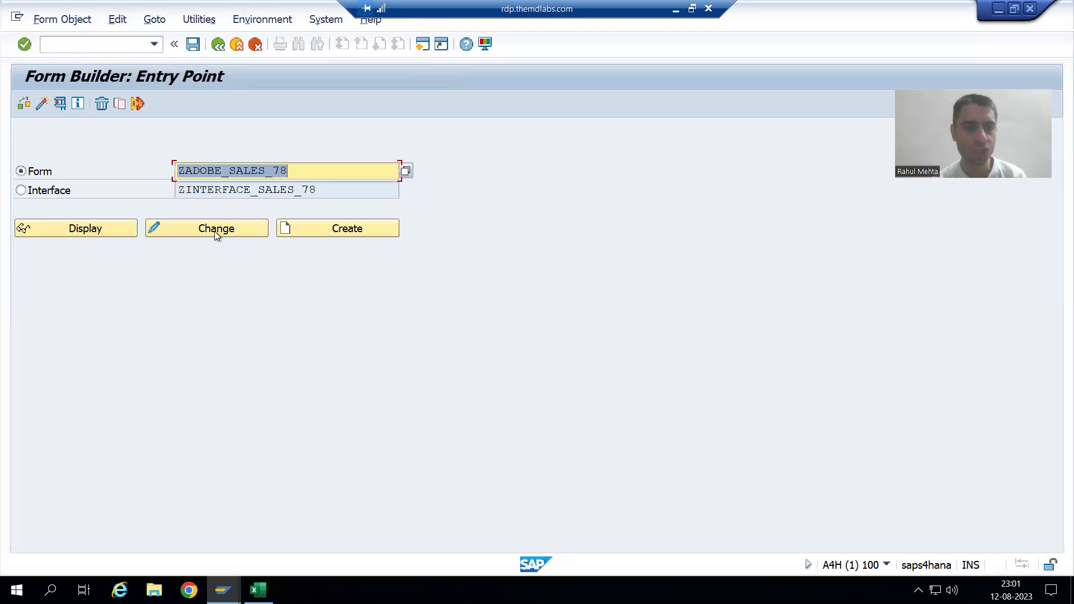
{"action": "left_click", "coordinate": [214, 230]}
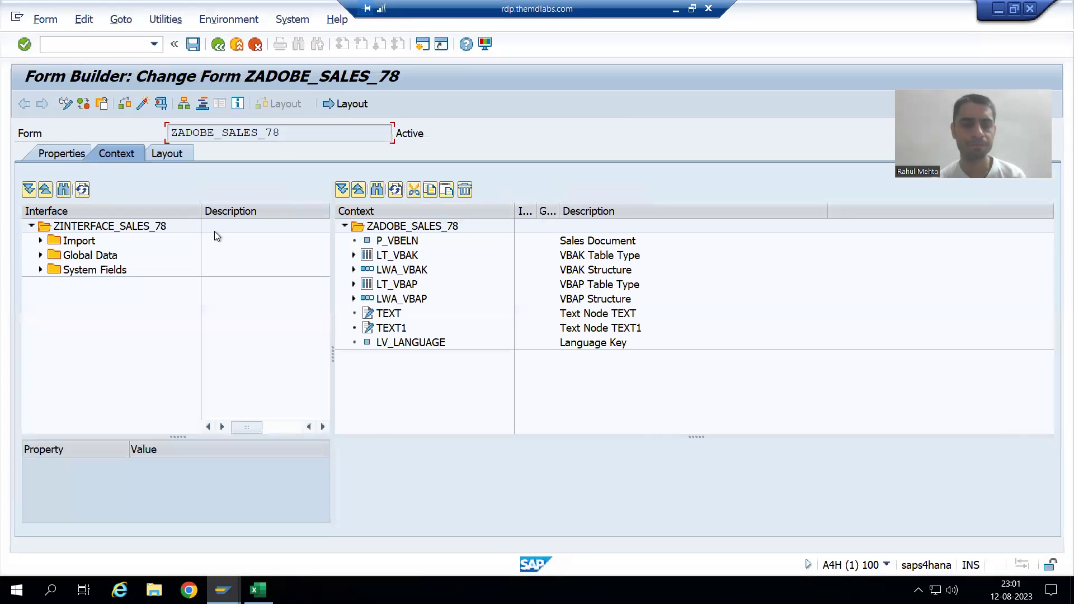
{"action": "left_click", "coordinate": [338, 103]}
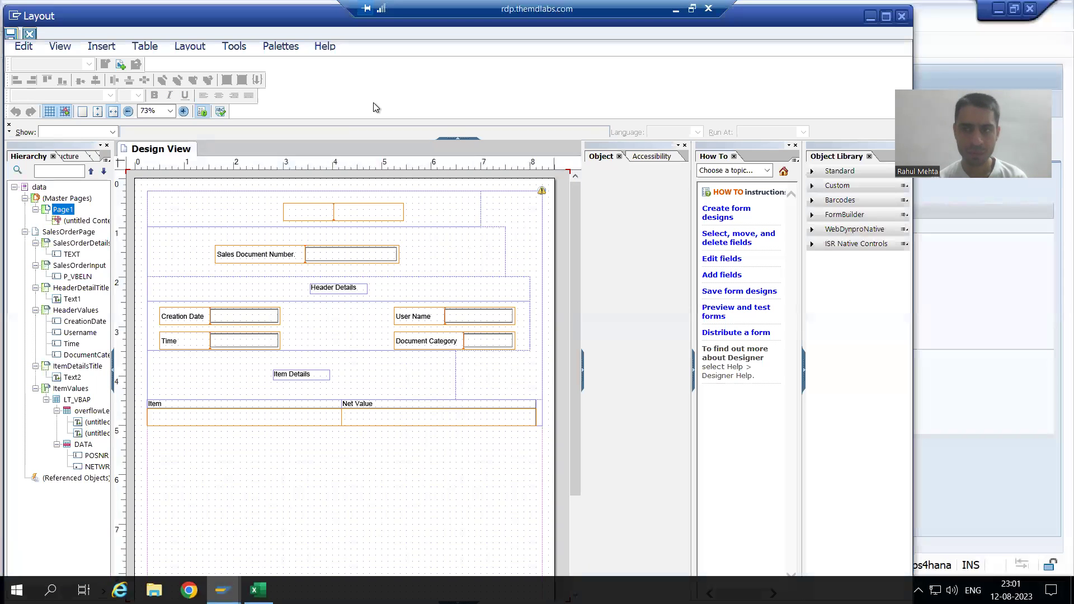
{"action": "left_click", "coordinate": [886, 16]}
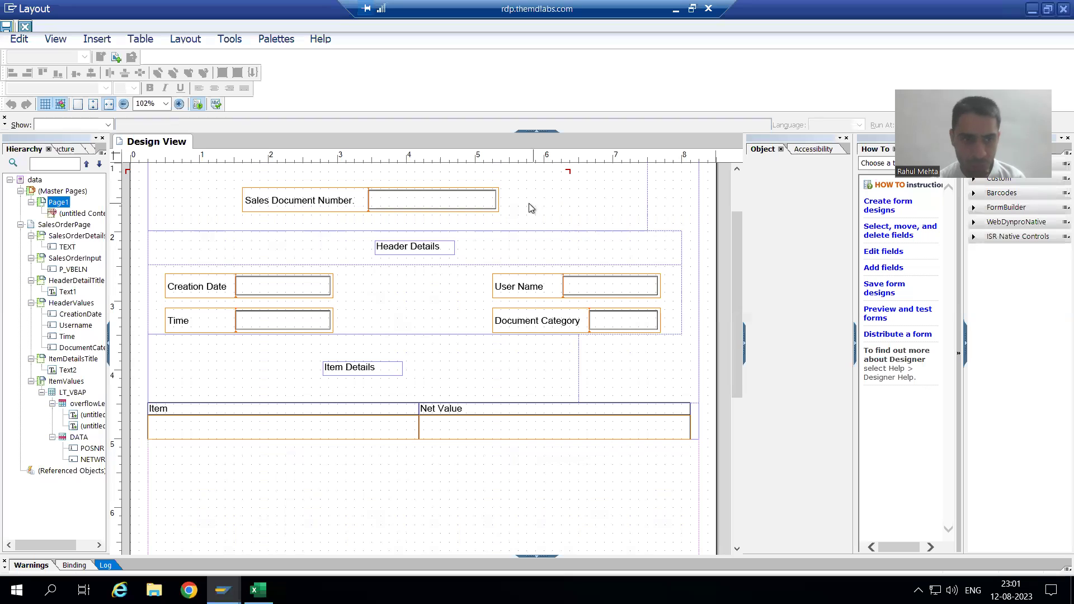
{"action": "left_click", "coordinate": [70, 249]}
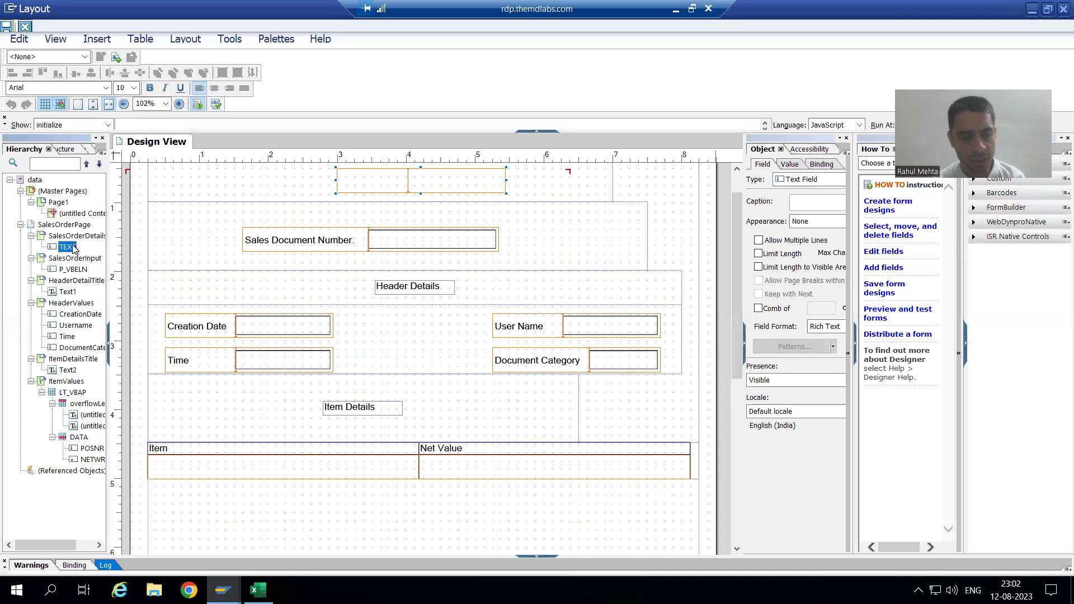
- Delete the TEXT field and drag TEXT1 from Data View into the top subform
{"action": "right_click", "coordinate": [73, 249]}
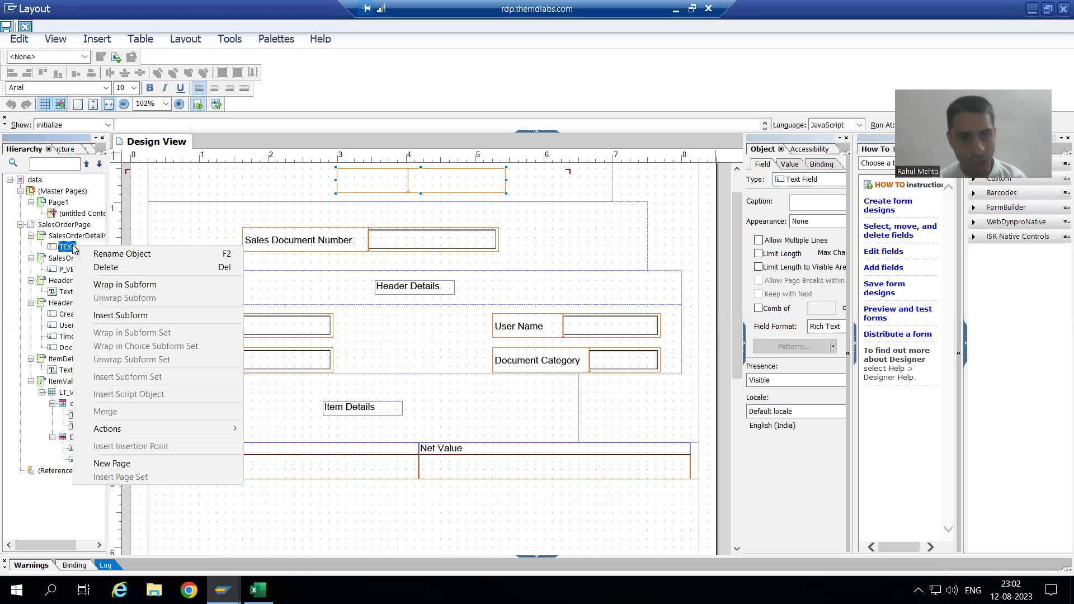
{"action": "left_click", "coordinate": [102, 268]}
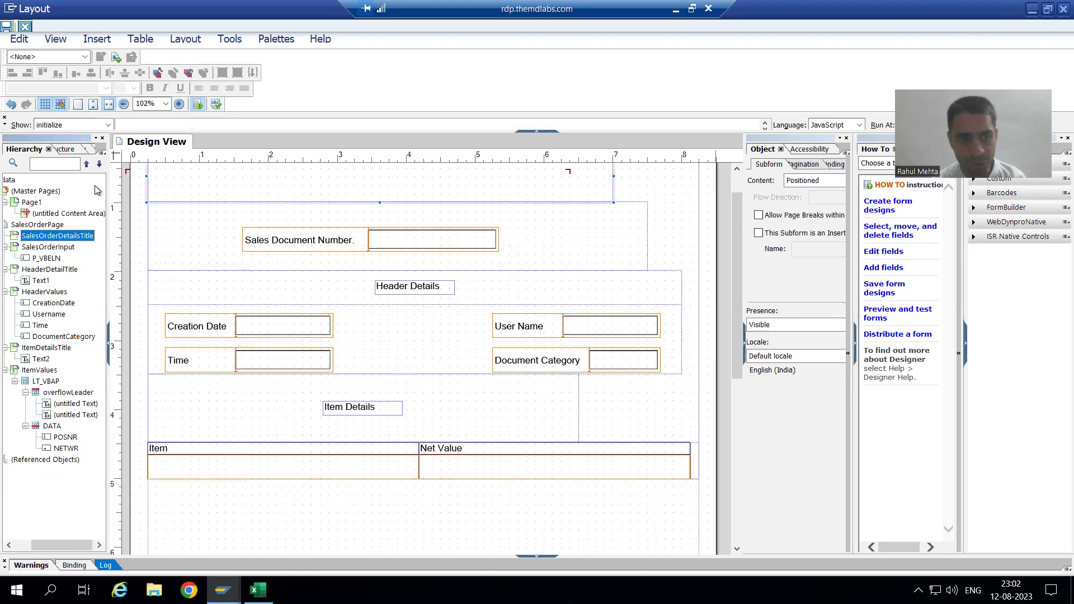
{"action": "left_click", "coordinate": [90, 151]}
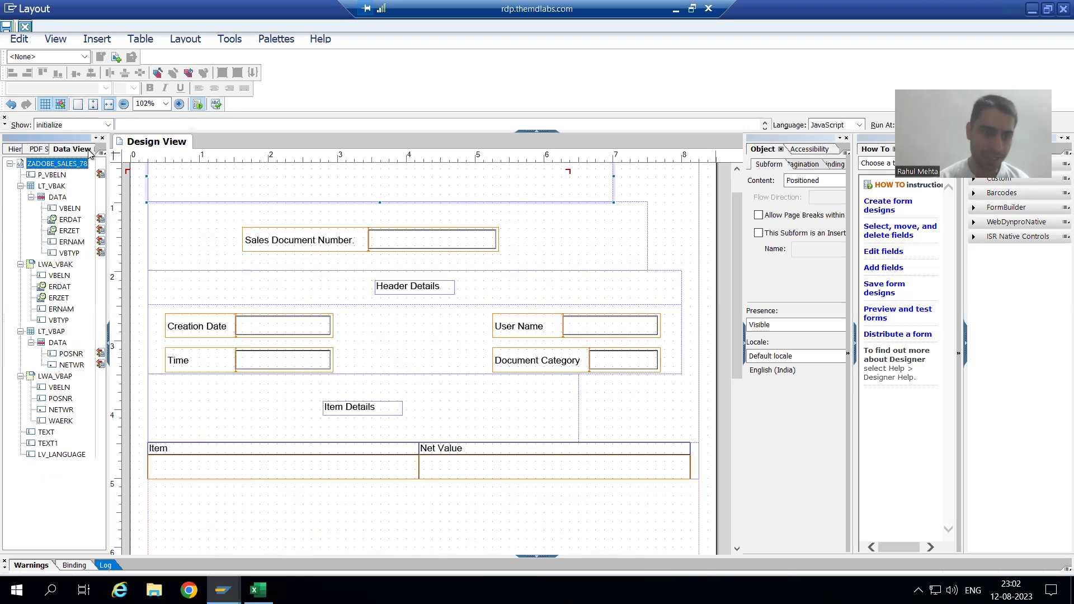
{"action": "left_click", "coordinate": [51, 445]}
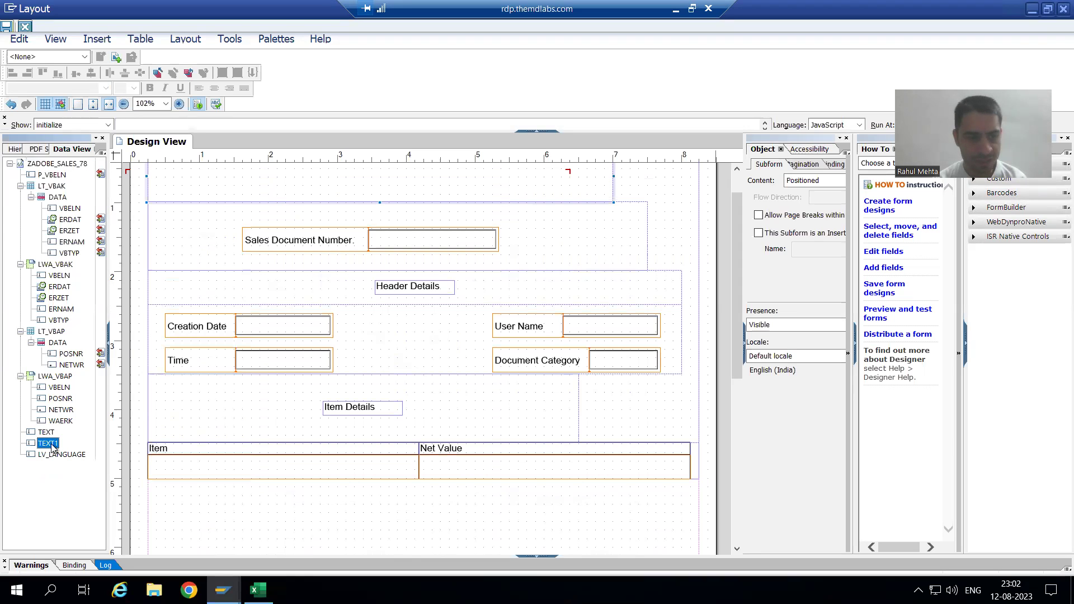
{"action": "left_click_drag", "start_coordinate": [52, 444], "coordinate": [369, 178]}
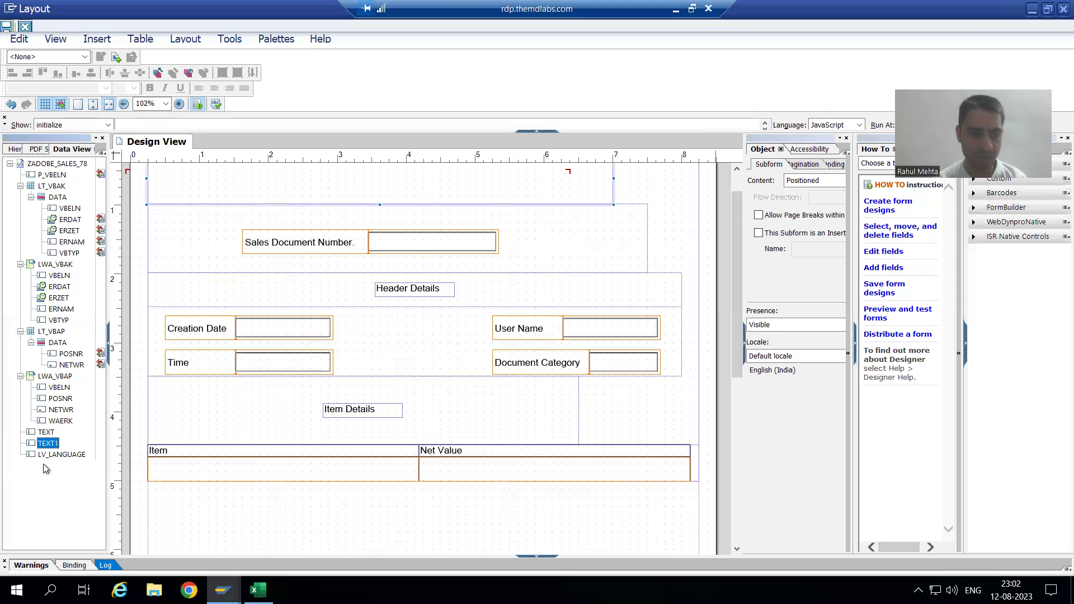
{"action": "left_click_drag", "start_coordinate": [50, 448], "coordinate": [353, 186]}
- Clear the TEXT1 field's caption and set its appearance to None
{"action": "double_click", "coordinate": [397, 205]}
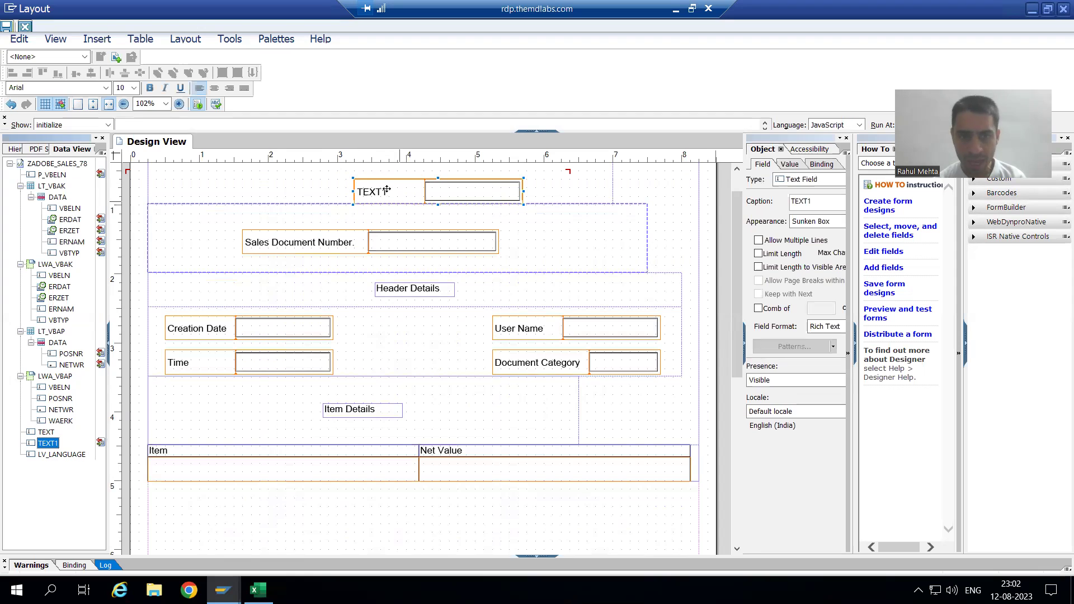
{"action": "key", "text": "BackSpace"}
{"action": "key", "text": "BackSpace"}
{"action": "key", "text": "BackSpace"}
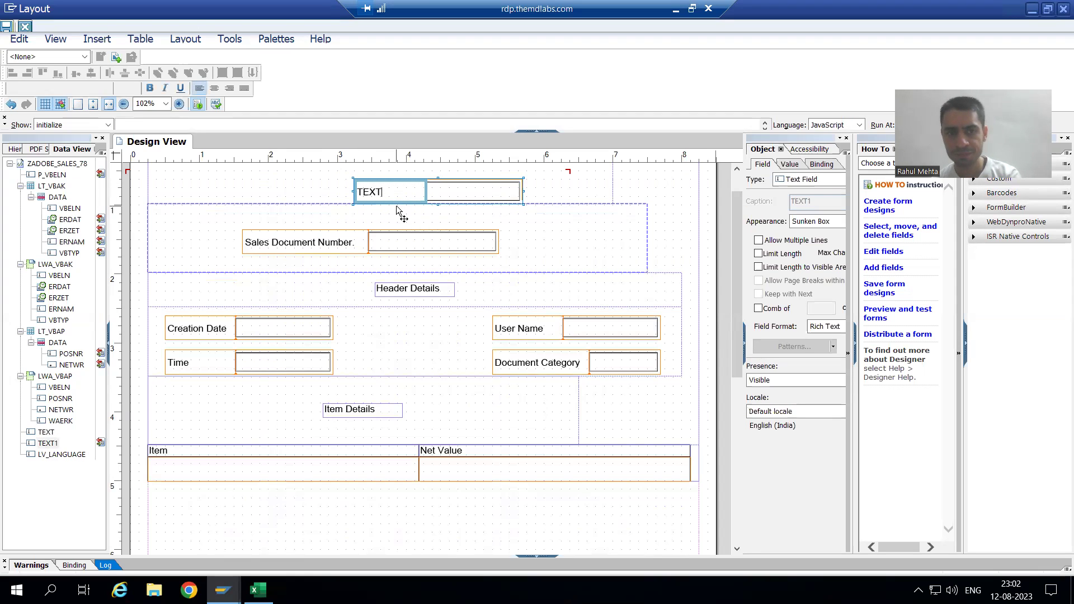
{"action": "key", "text": "BackSpace"}
{"action": "key", "text": "BackSpace"}
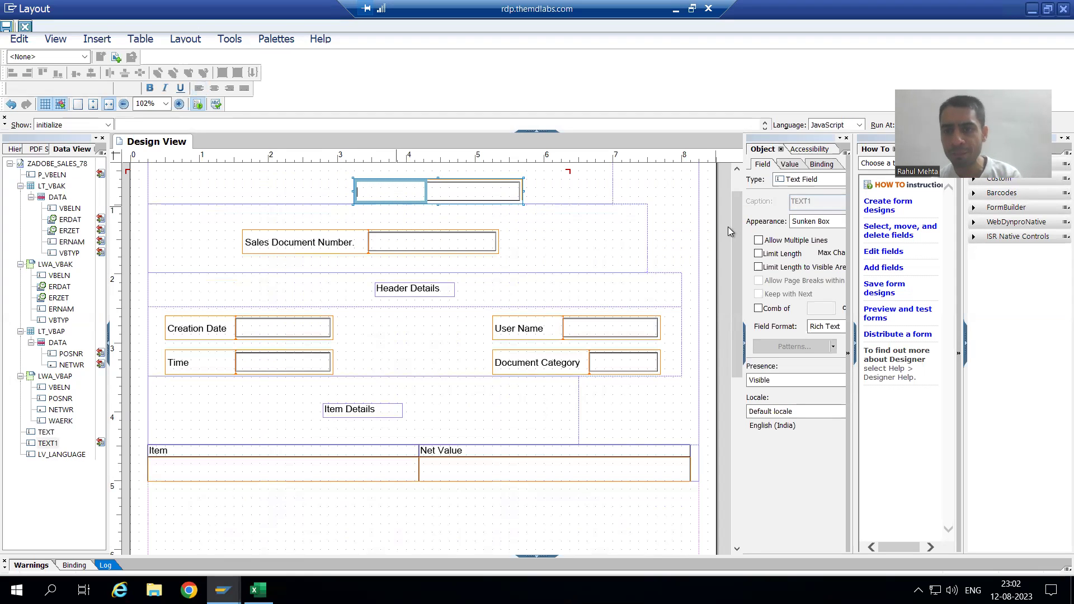
{"action": "left_click", "coordinate": [819, 223]}
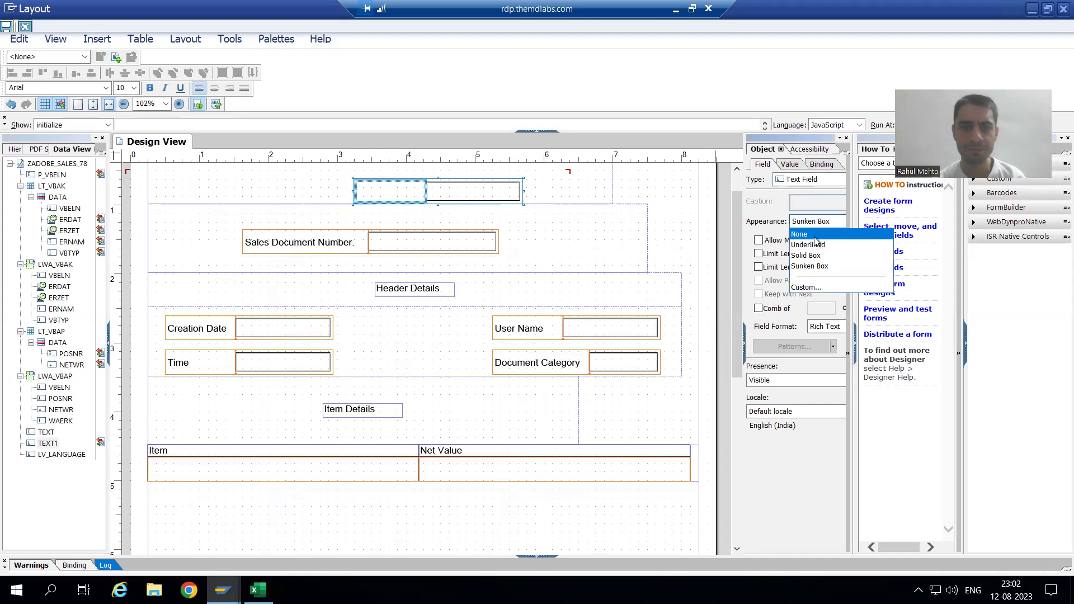
{"action": "left_click", "coordinate": [815, 237]}
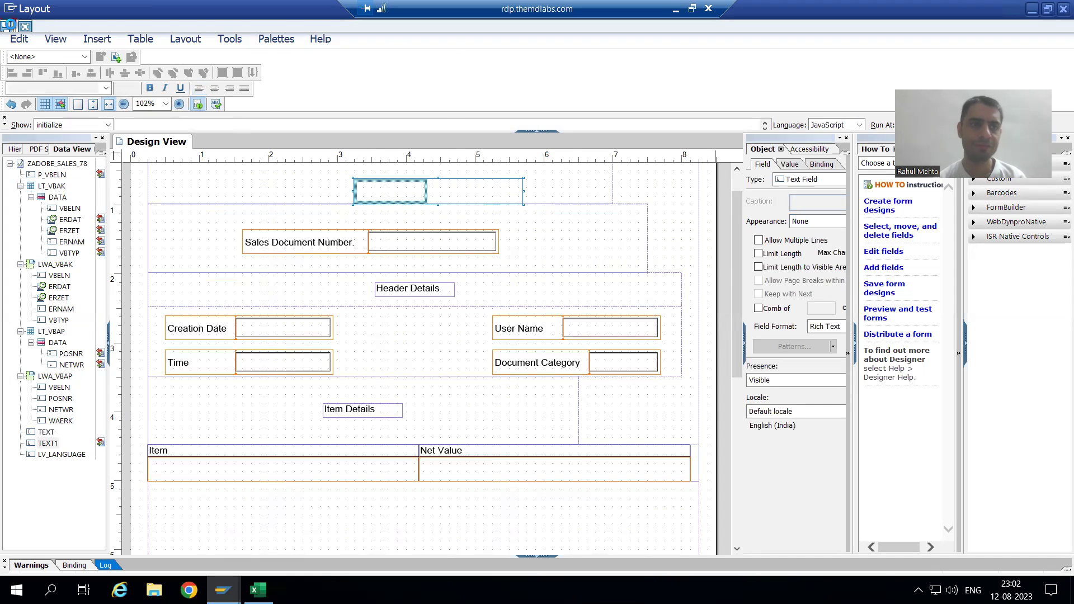
{"action": "key", "text": "alt+Tab"}
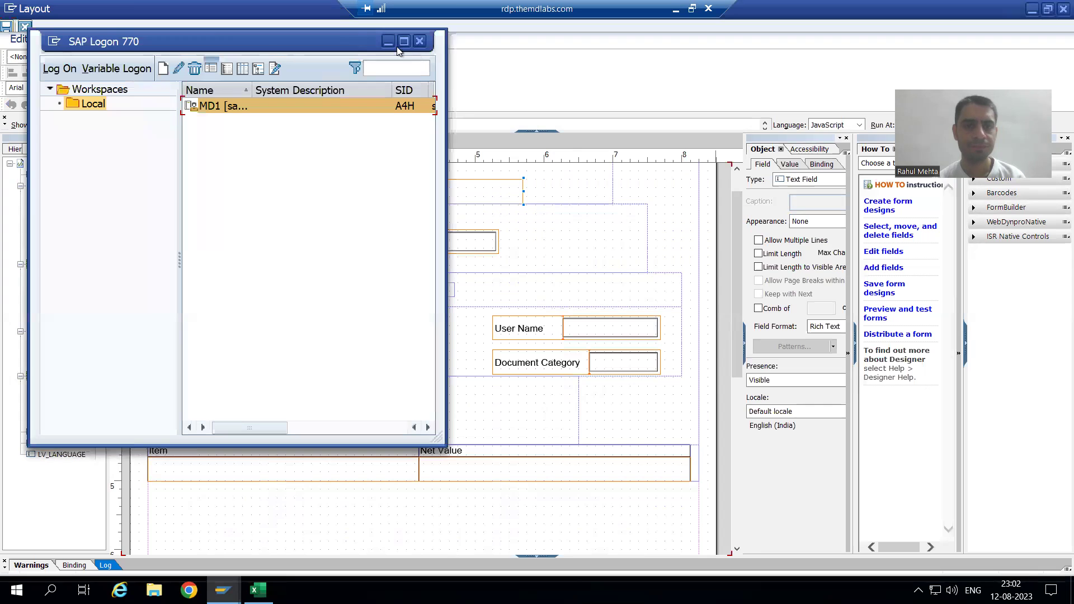
- Close the layout designer, saving the changes, and return to the Form Builder
{"action": "left_click", "coordinate": [387, 42]}
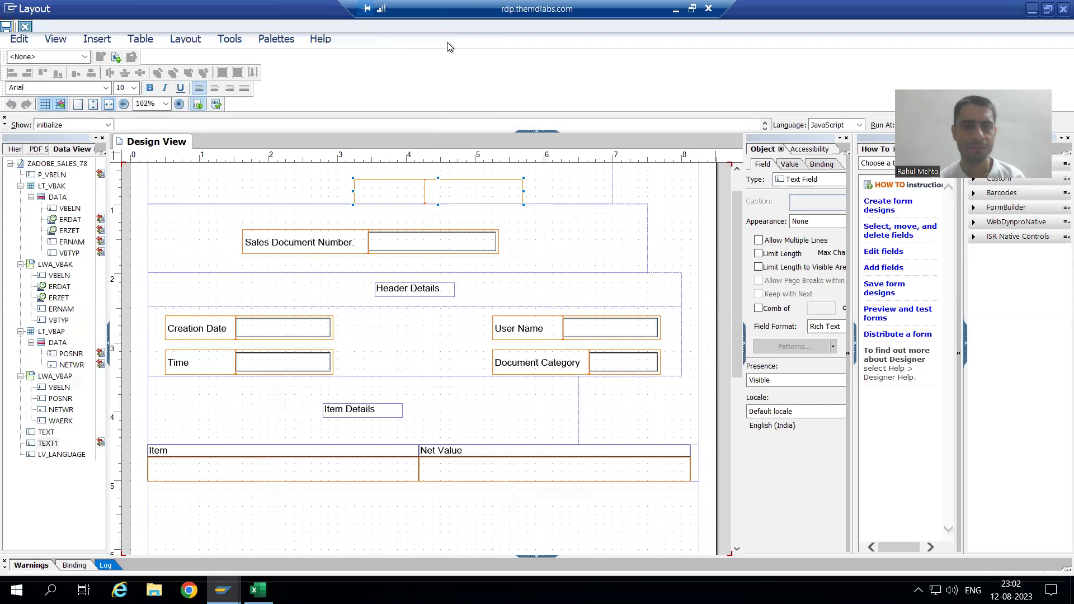
{"action": "left_click", "coordinate": [1064, 8]}
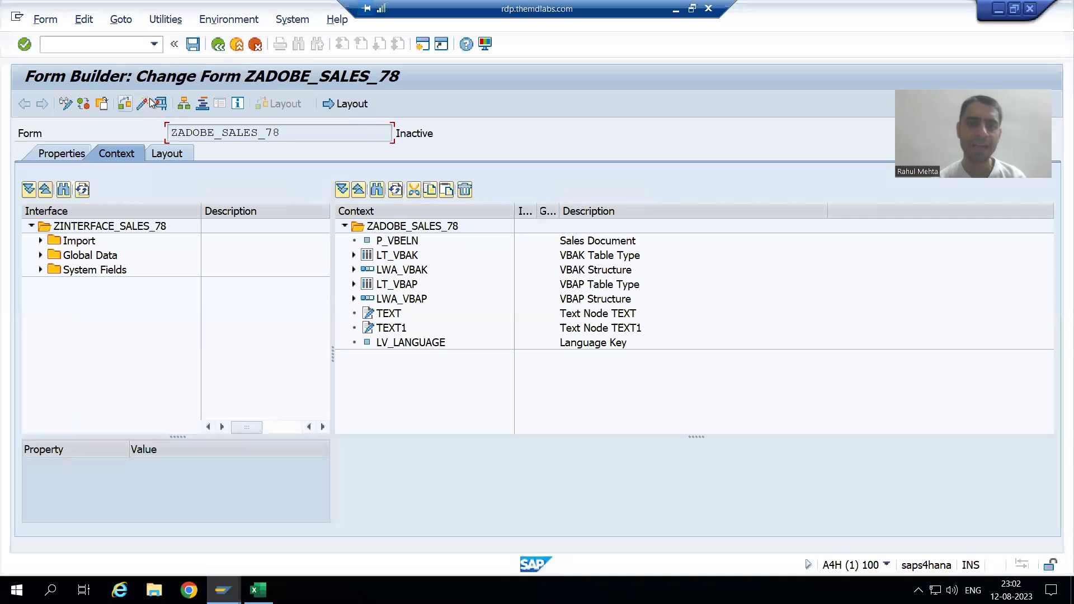
{"action": "left_click", "coordinate": [146, 103]}
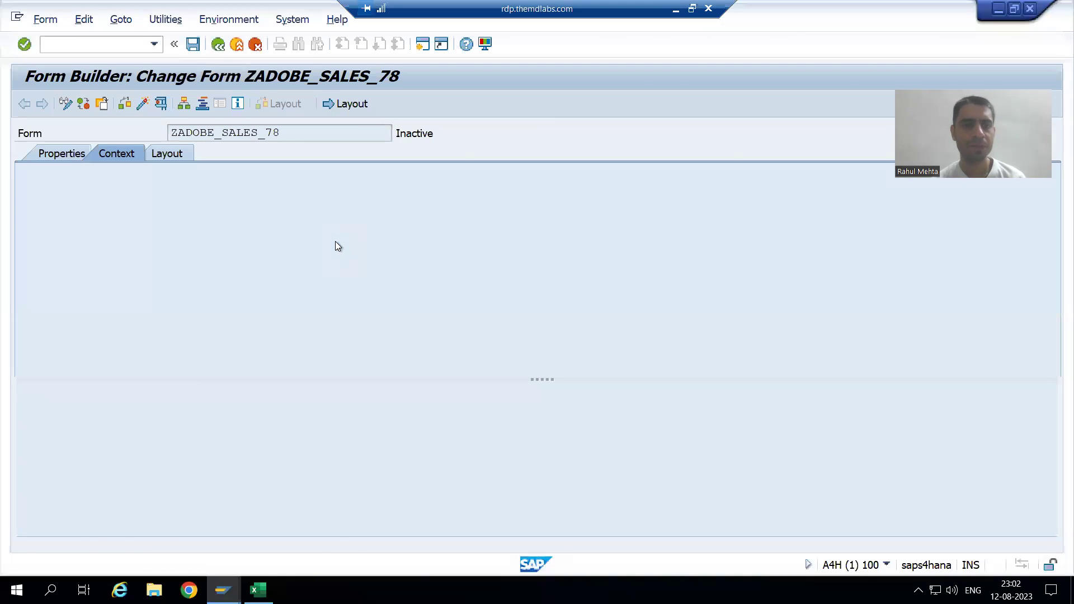
- Test-run the form for sales document 44 on LP01 and open its print preview
{"action": "left_click", "coordinate": [161, 104]}
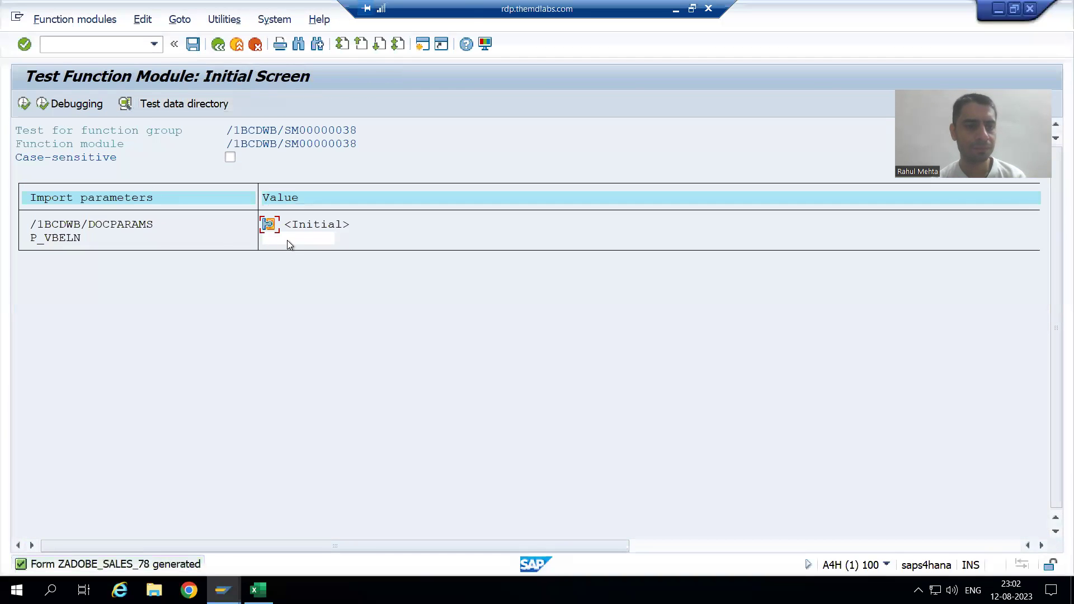
{"action": "left_click", "coordinate": [291, 239]}
{"action": "type", "text": "44"}
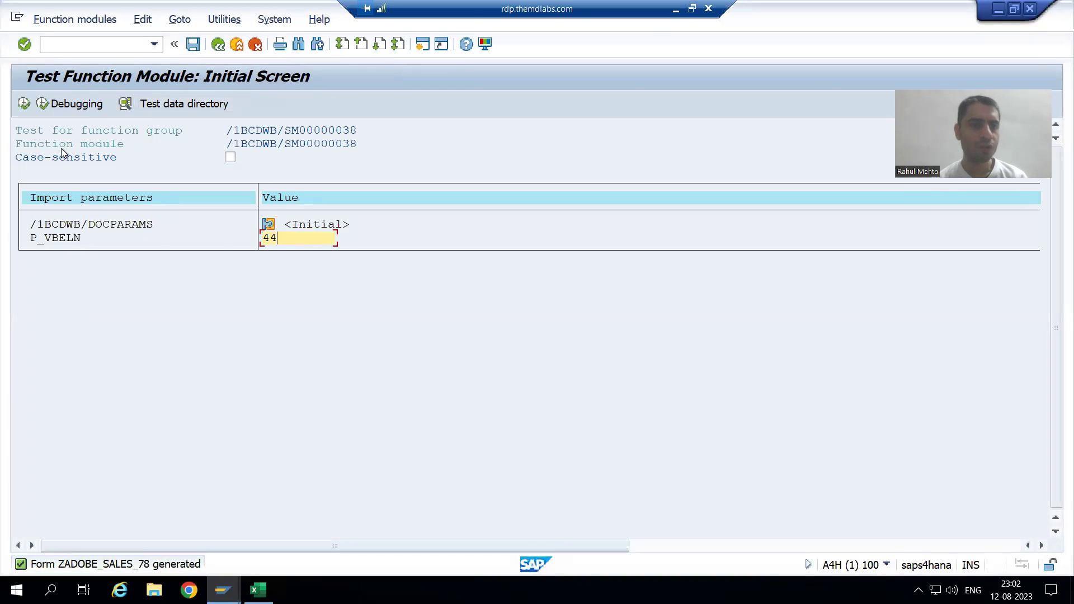
{"action": "left_click", "coordinate": [24, 104]}
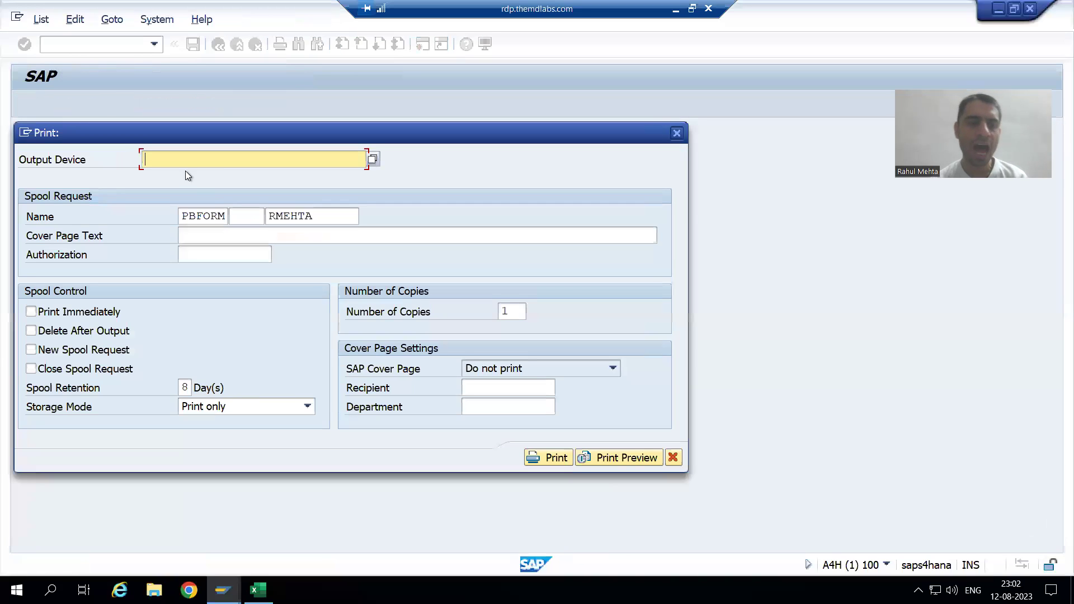
{"action": "left_click", "coordinate": [180, 176]}
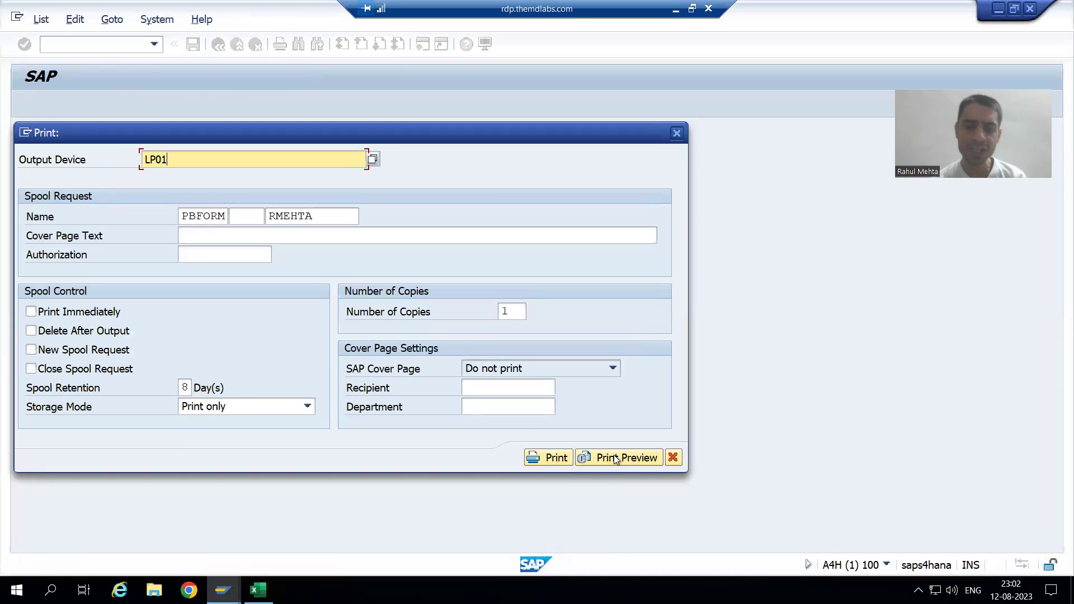
{"action": "left_click", "coordinate": [615, 457]}
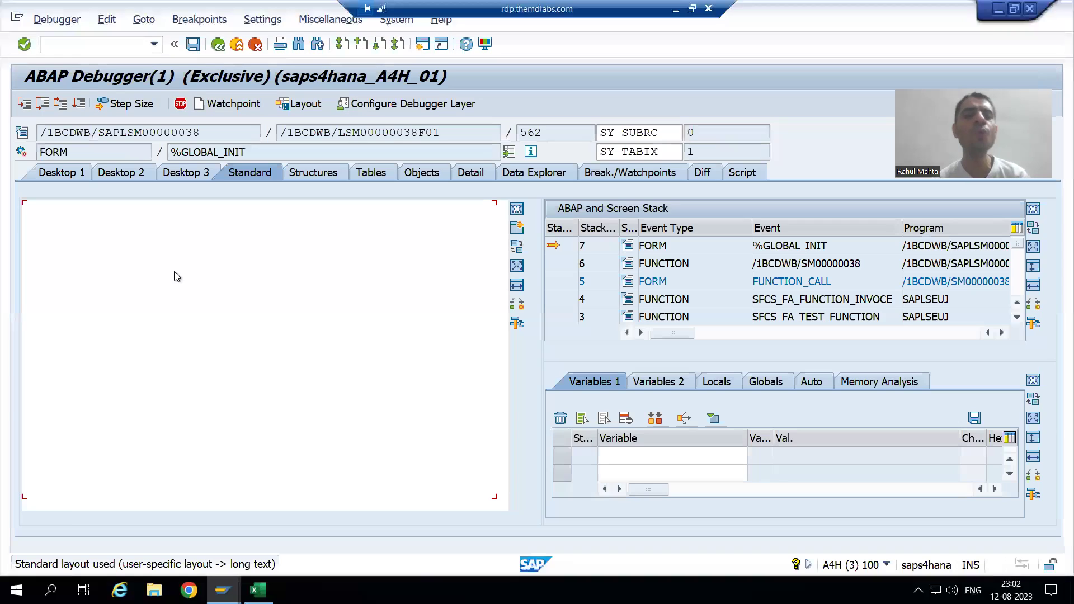
{"action": "left_click", "coordinate": [80, 103]}
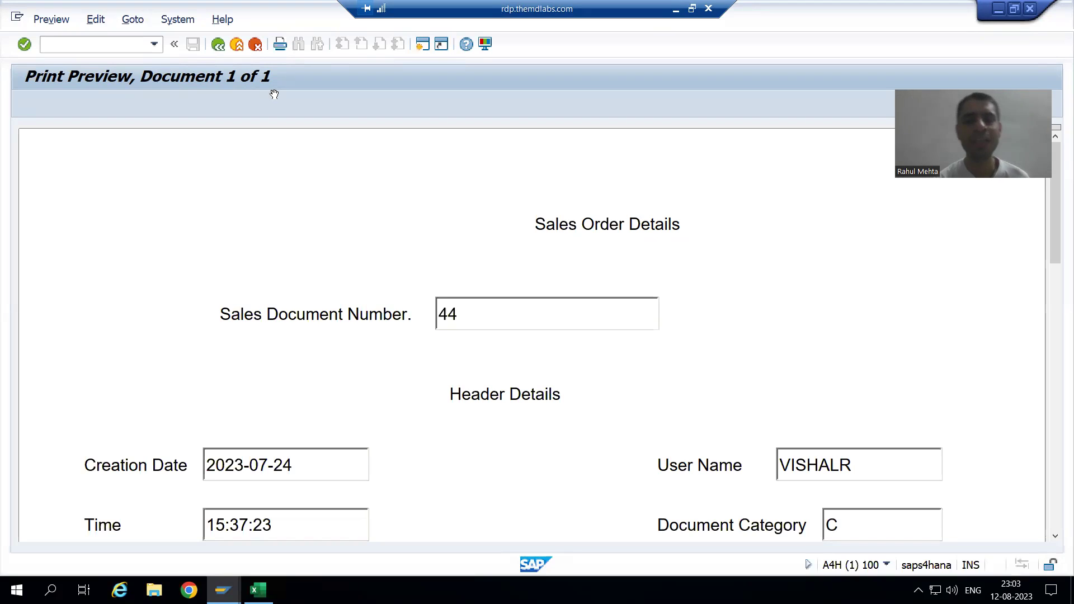
- Start SO10 in a new session and create standard text ZIN_HEADER_78 in language DE
{"action": "left_click", "coordinate": [71, 47]}
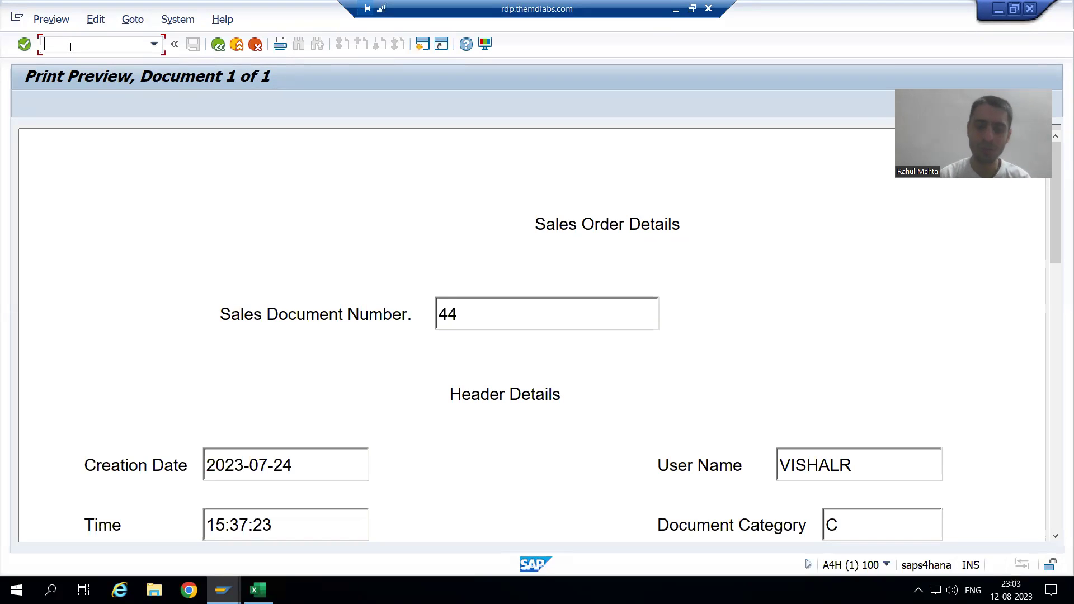
{"action": "type", "text": "/oso10"}
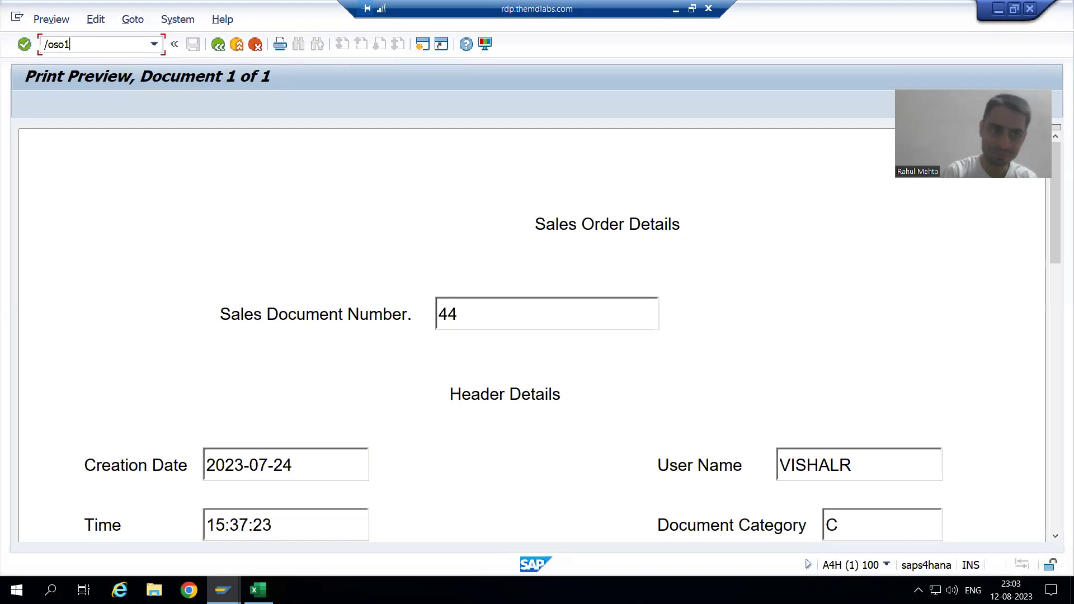
{"action": "key", "text": "Return"}
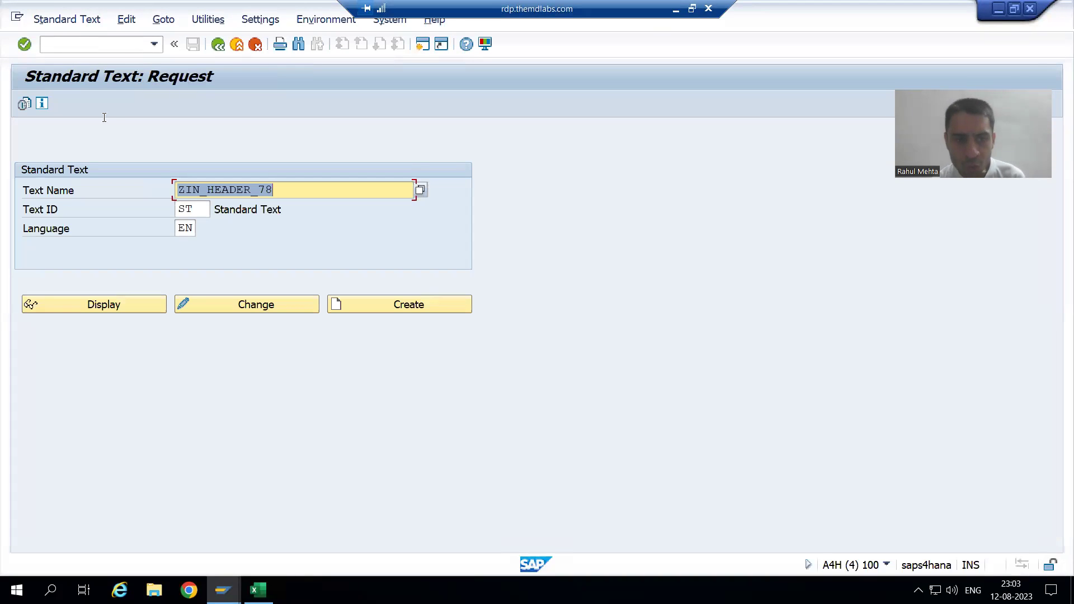
{"action": "left_click", "coordinate": [190, 233]}
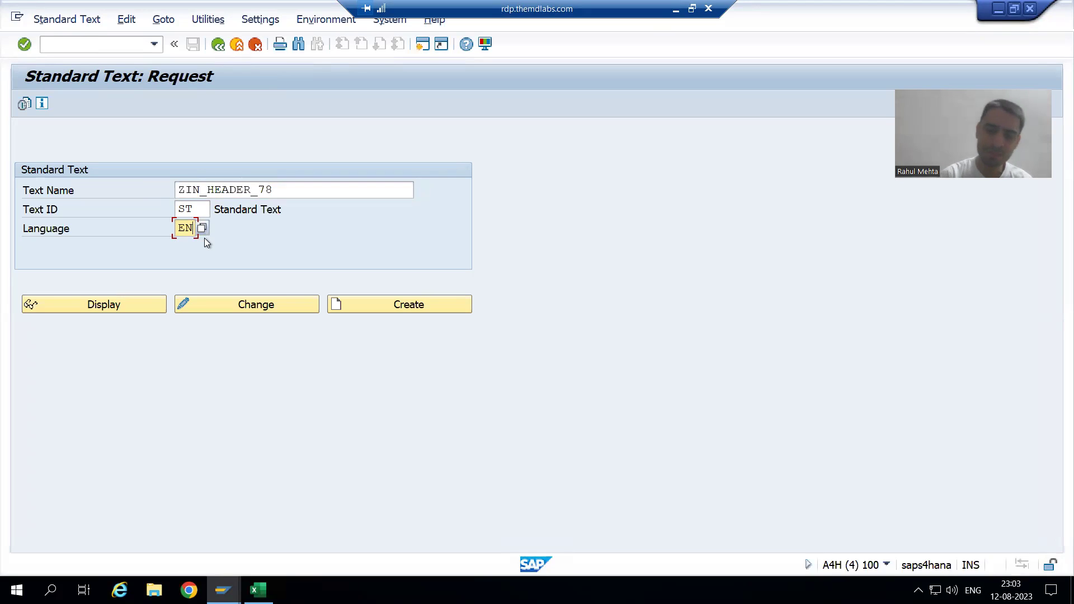
{"action": "key", "text": "BackSpace"}
{"action": "key", "text": "BackSpace"}
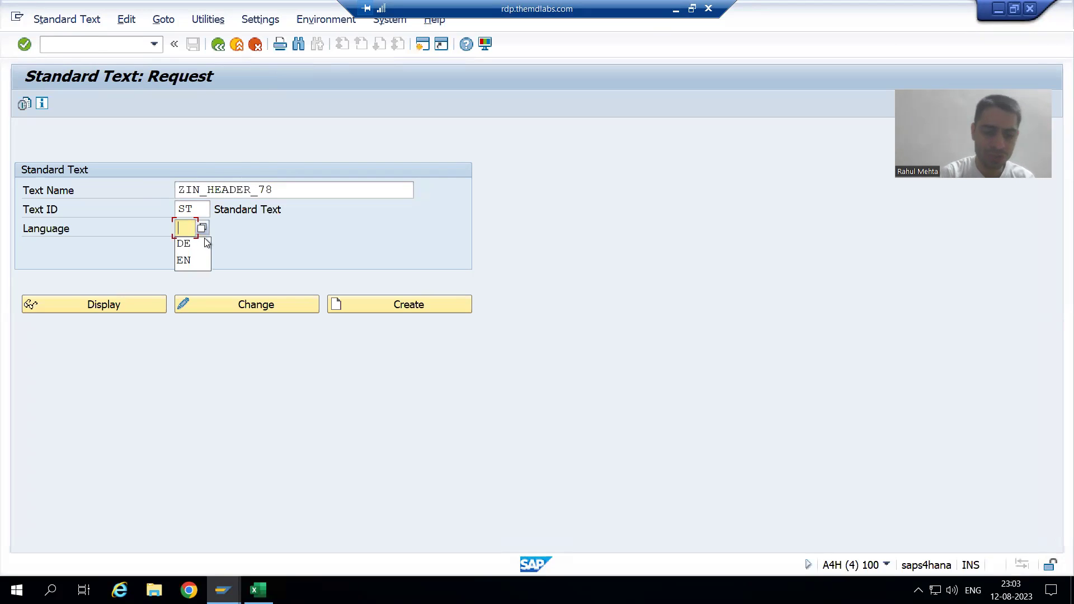
{"action": "left_click", "coordinate": [206, 243]}
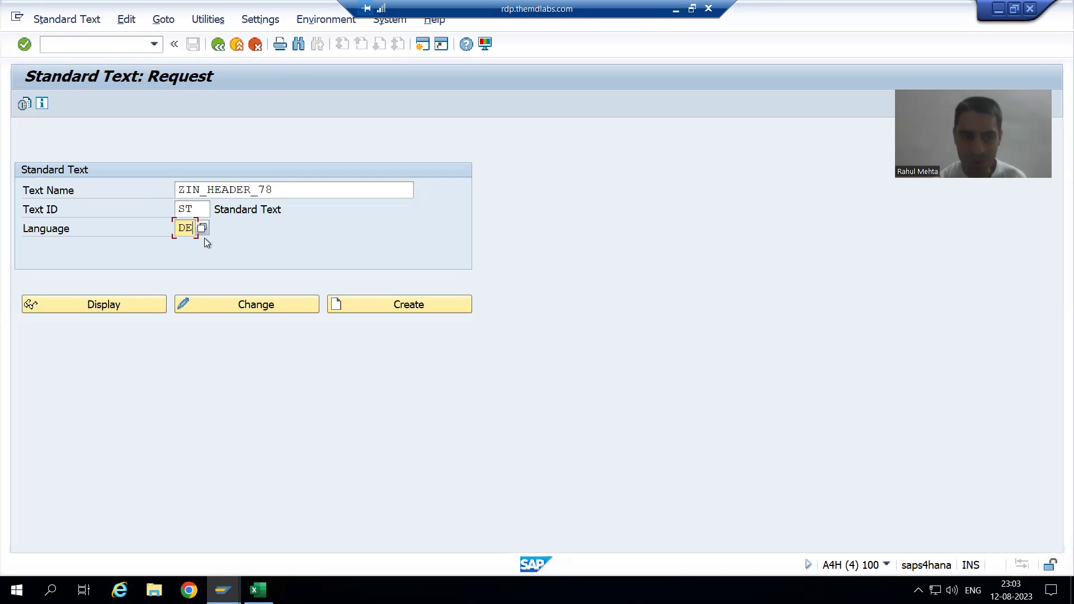
{"action": "left_click", "coordinate": [226, 191]}
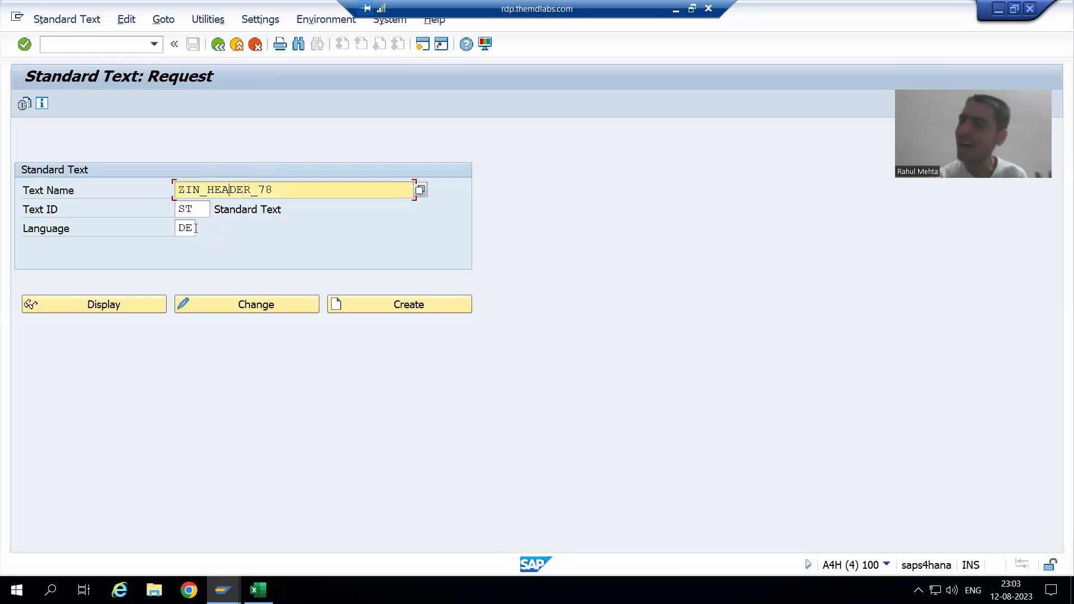
{"action": "left_click", "coordinate": [193, 228]}
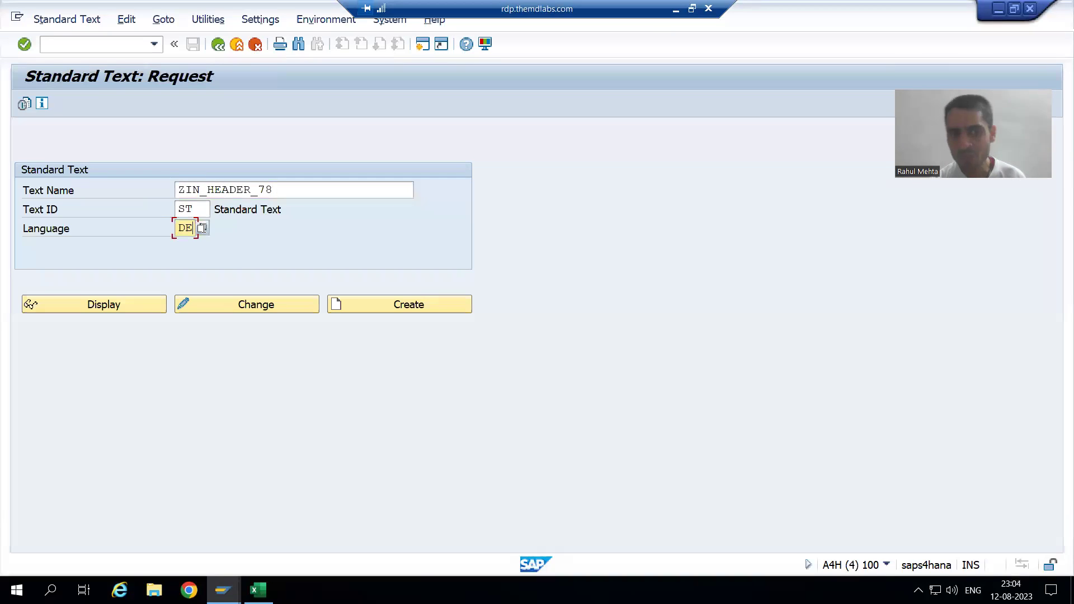
{"action": "left_click", "coordinate": [375, 304]}
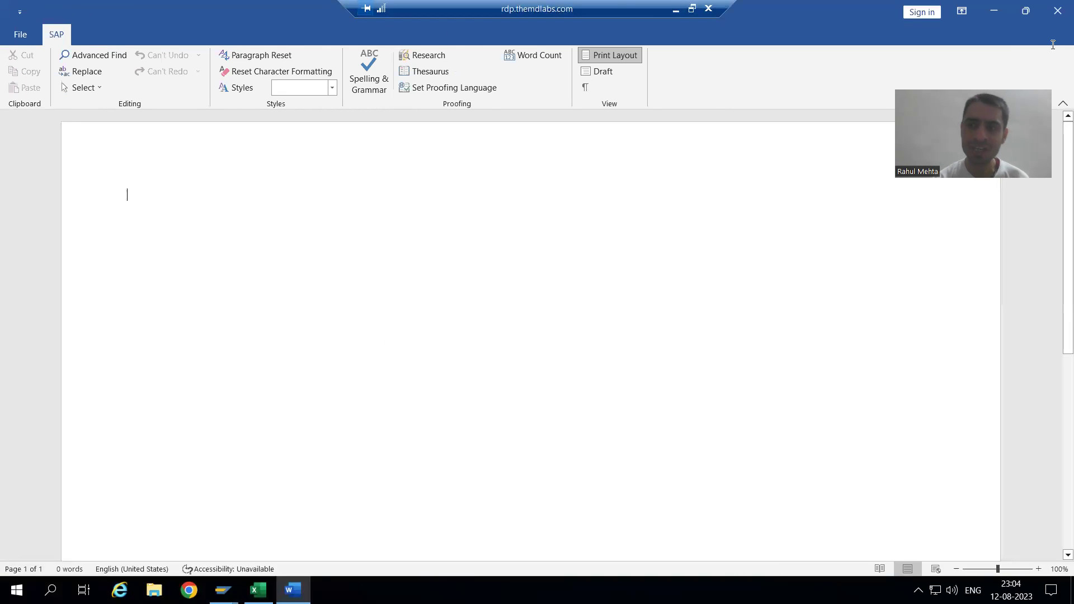
- Close the Word-based editor and switch to the plain line editor
{"action": "left_click", "coordinate": [1055, 17]}
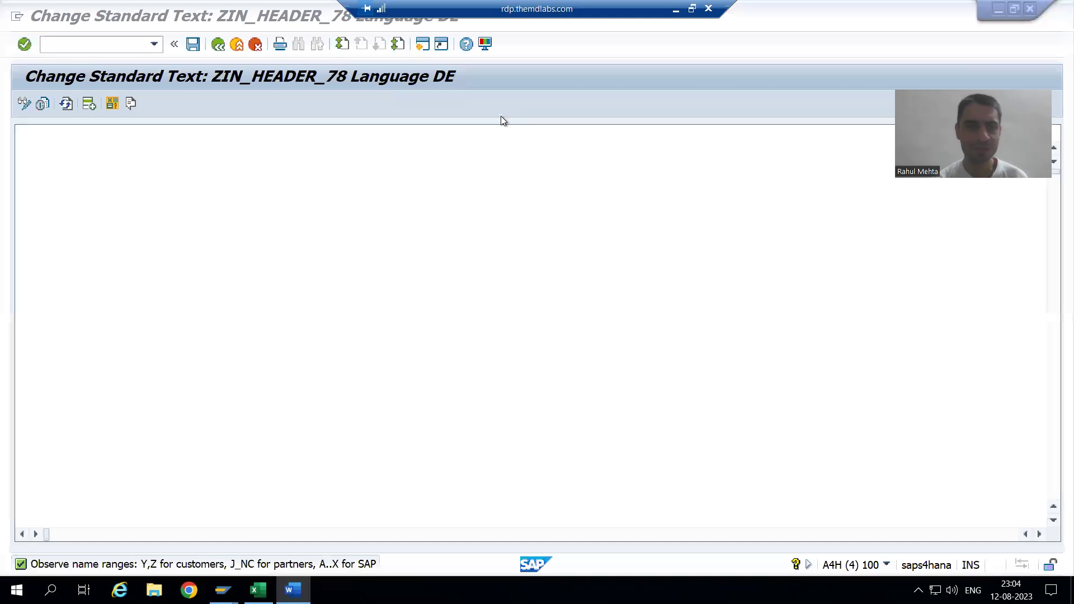
{"action": "left_click", "coordinate": [116, 20]}
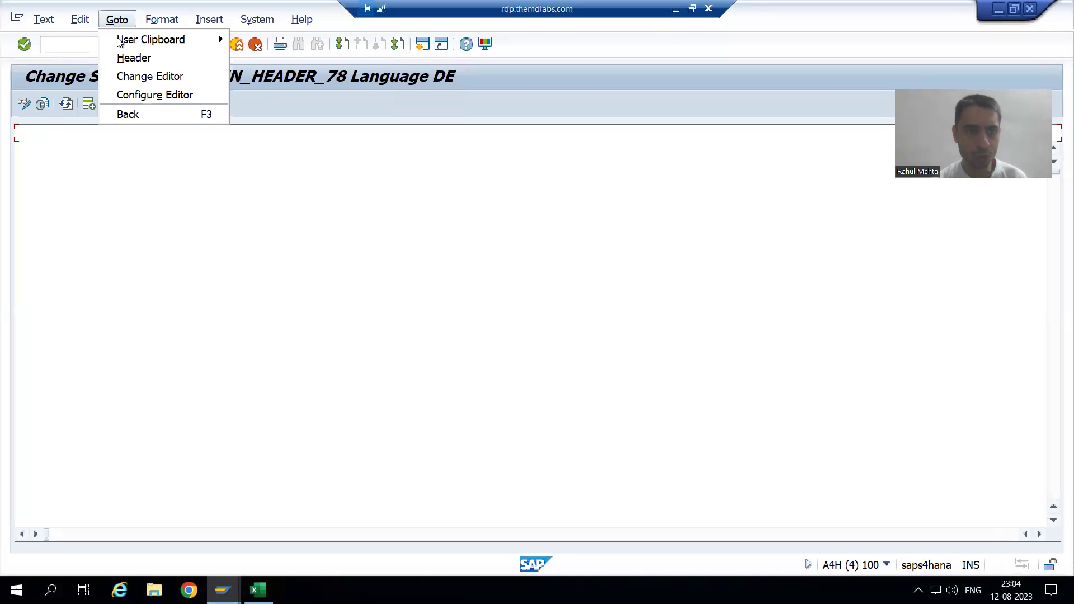
{"action": "left_click", "coordinate": [126, 78]}
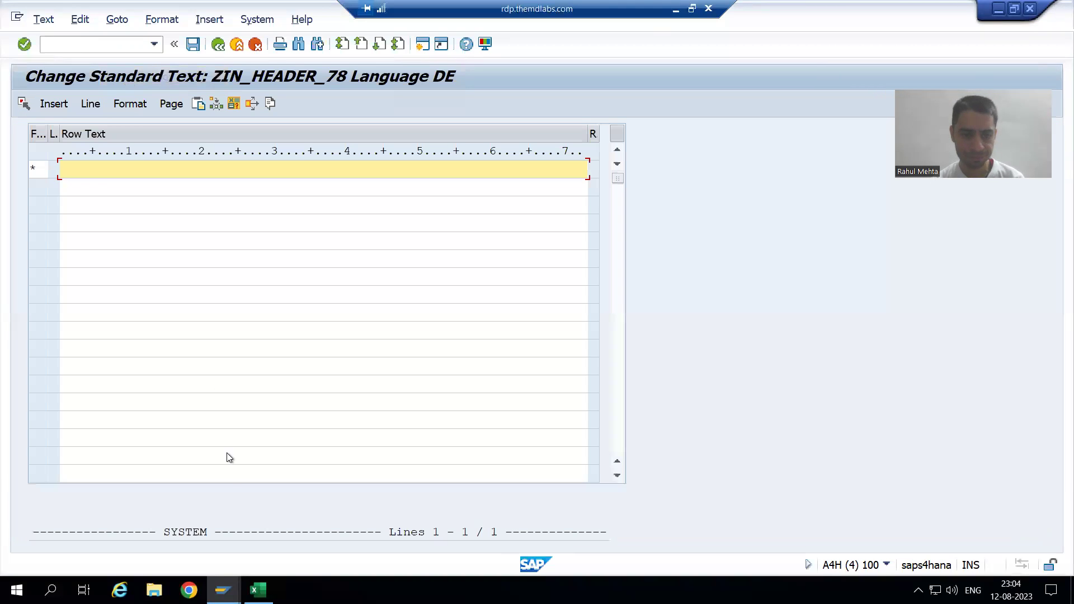
- Paste 'Verkäufe Bestelldetails' as line one, save, and bring back the print preview
{"action": "left_click", "coordinate": [258, 590]}
{"action": "left_click_drag", "start_coordinate": [209, 184], "coordinate": [358, 185]}
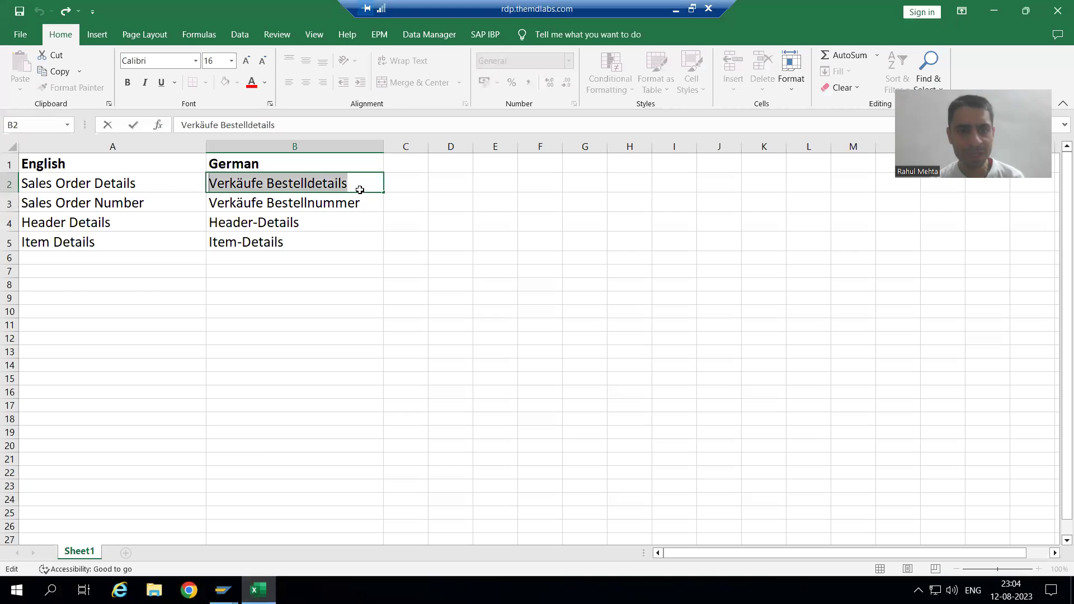
{"action": "key", "text": "ctrl+c"}
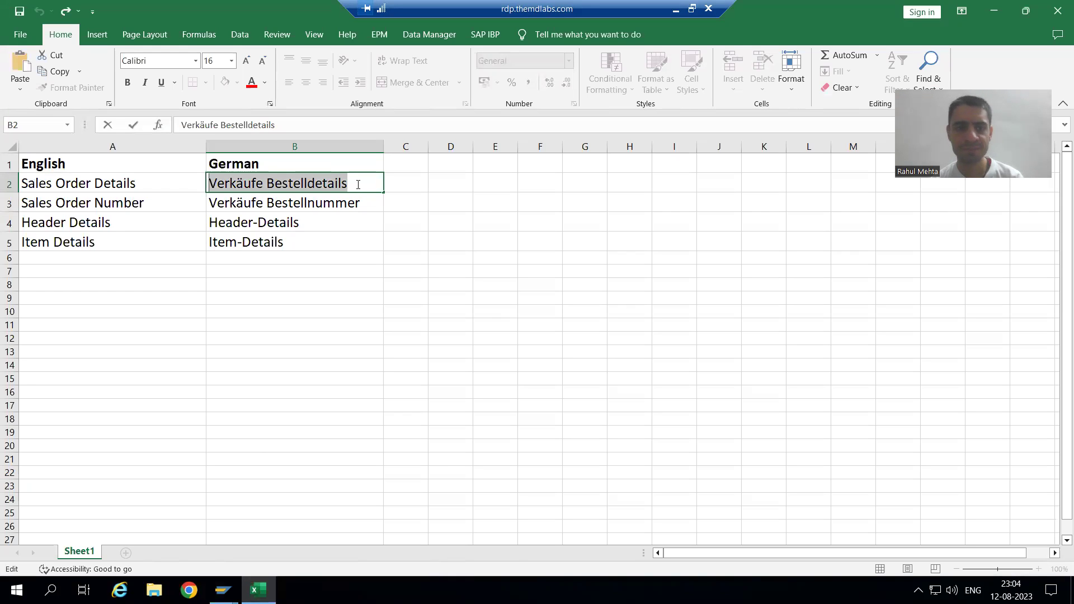
{"action": "key", "text": "alt+Tab"}
{"action": "type", "text": "v"}
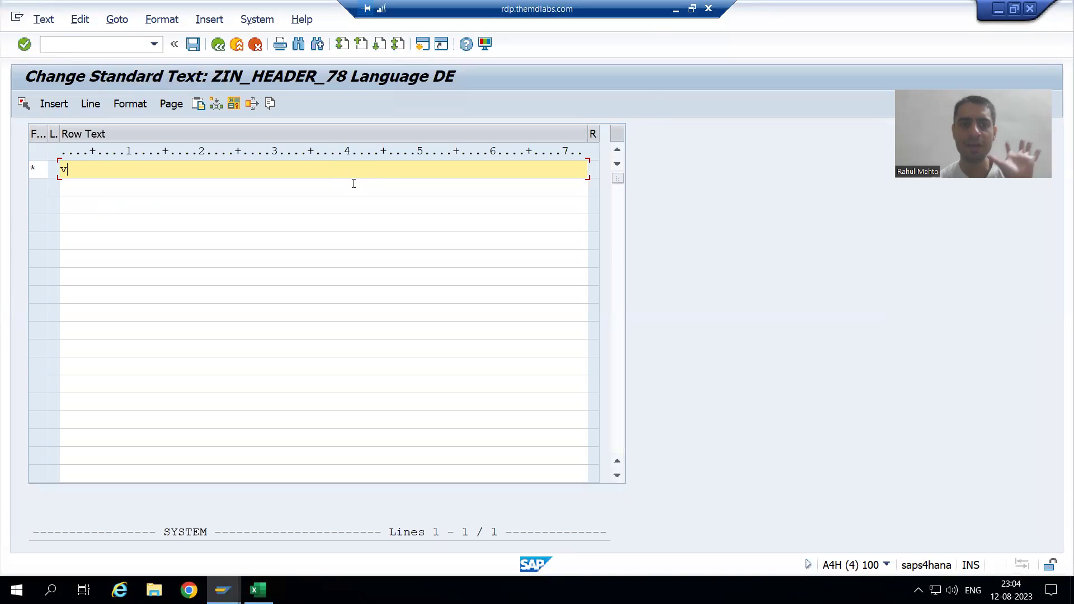
{"action": "key", "text": "BackSpace"}
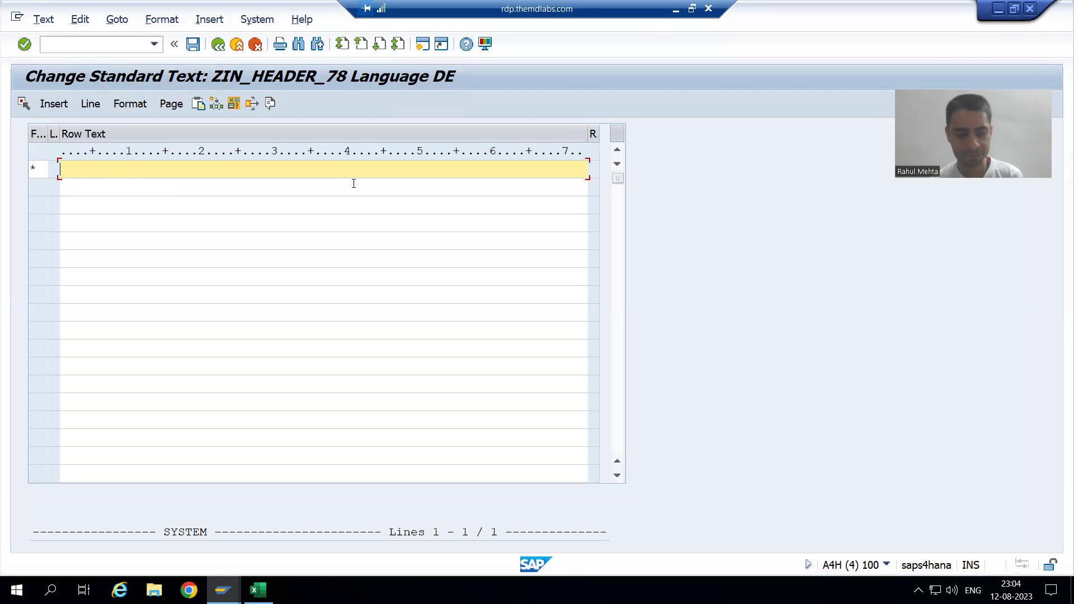
{"action": "key", "text": "ctrl+v"}
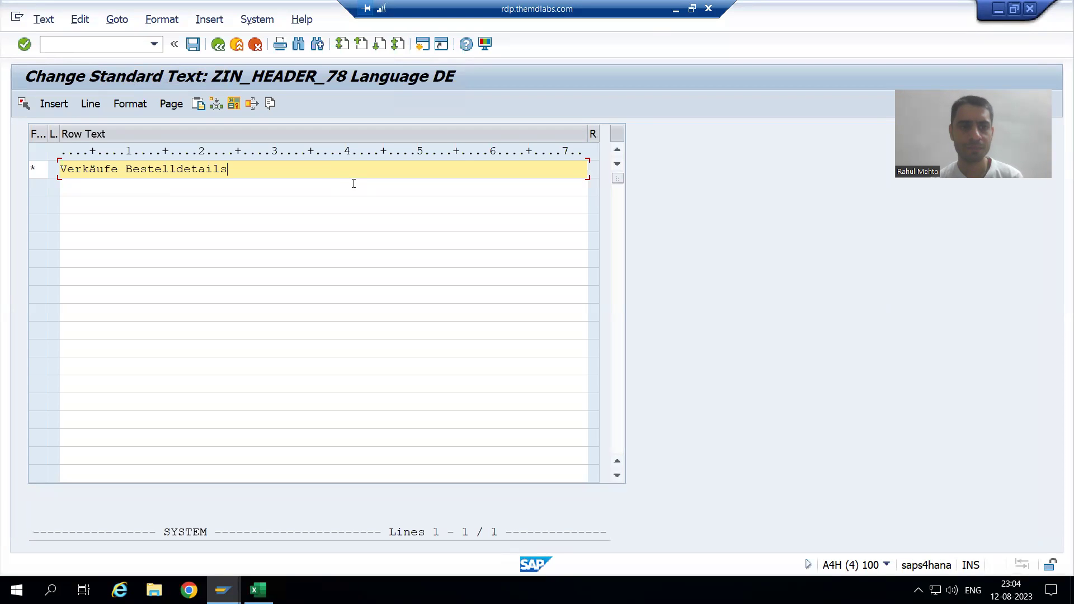
{"action": "left_click", "coordinate": [193, 44]}
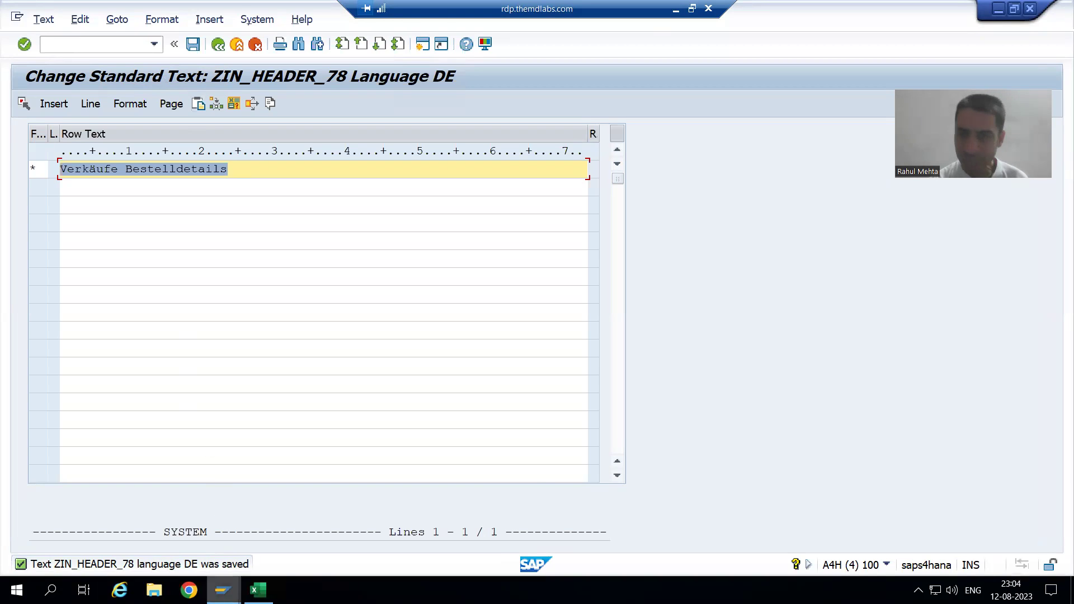
{"action": "left_click", "coordinate": [223, 590]}
{"action": "left_click", "coordinate": [207, 551]}
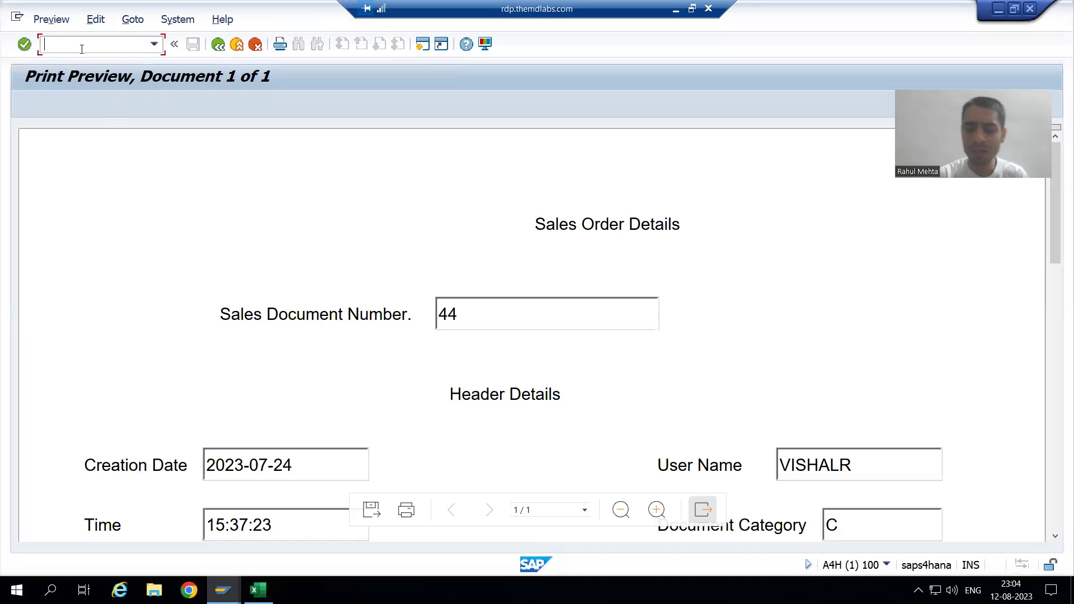
- Rerun the SFP test for document 44 with LP01 and display the print preview
{"action": "type", "text": "/nsfp"}
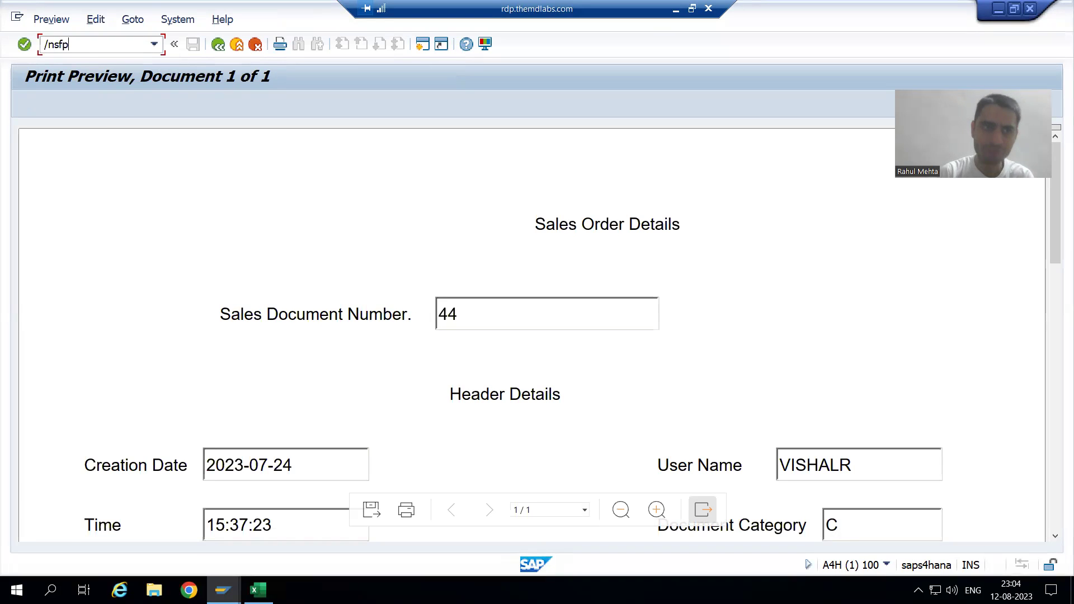
{"action": "key", "text": "Return"}
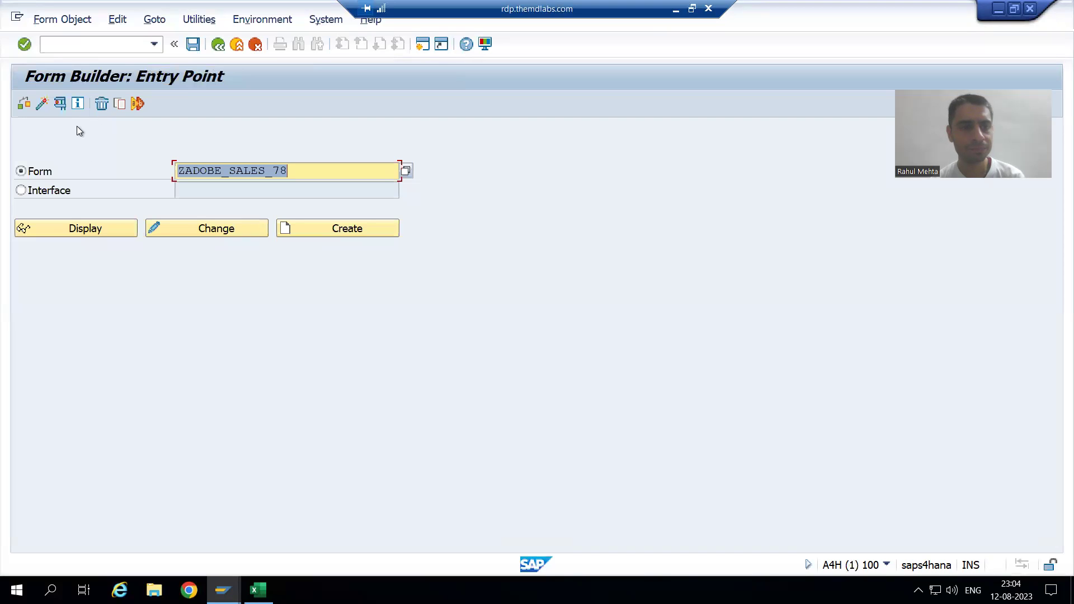
{"action": "left_click", "coordinate": [60, 104]}
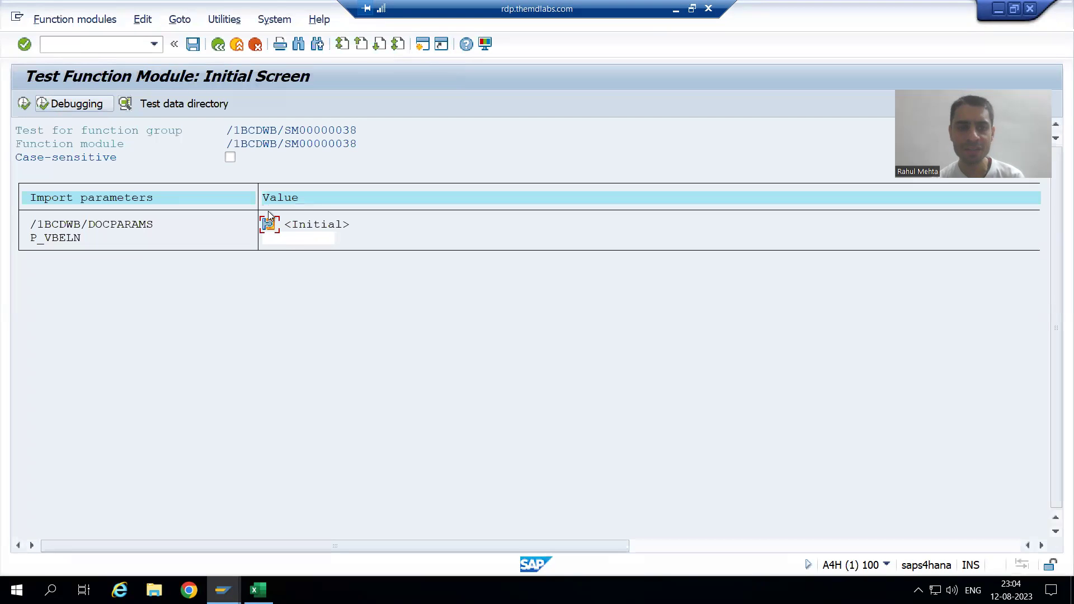
{"action": "left_click", "coordinate": [285, 237]}
{"action": "type", "text": "44"}
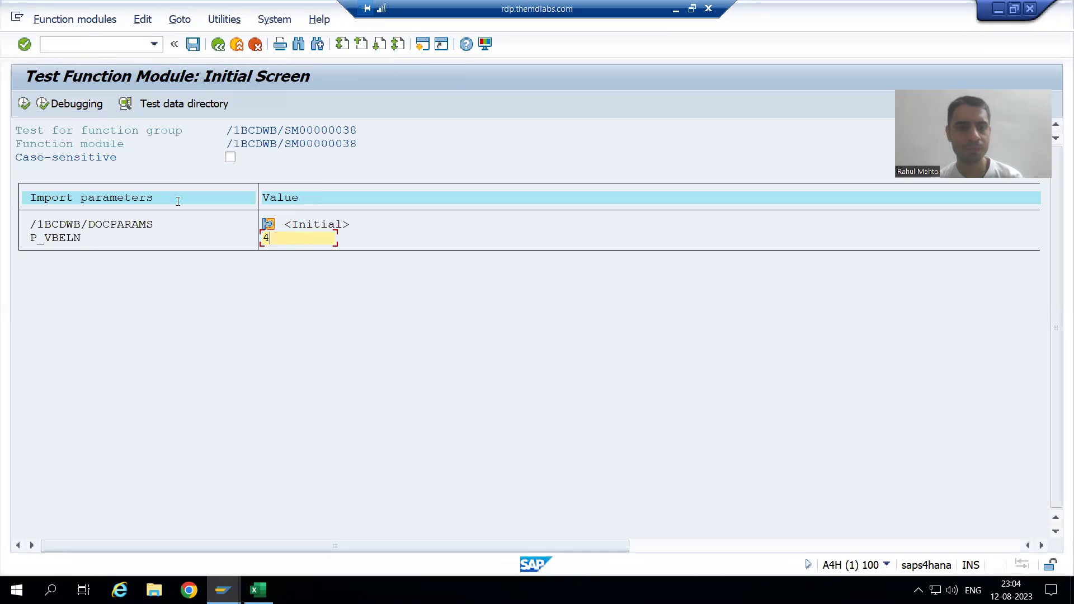
{"action": "left_click", "coordinate": [25, 105]}
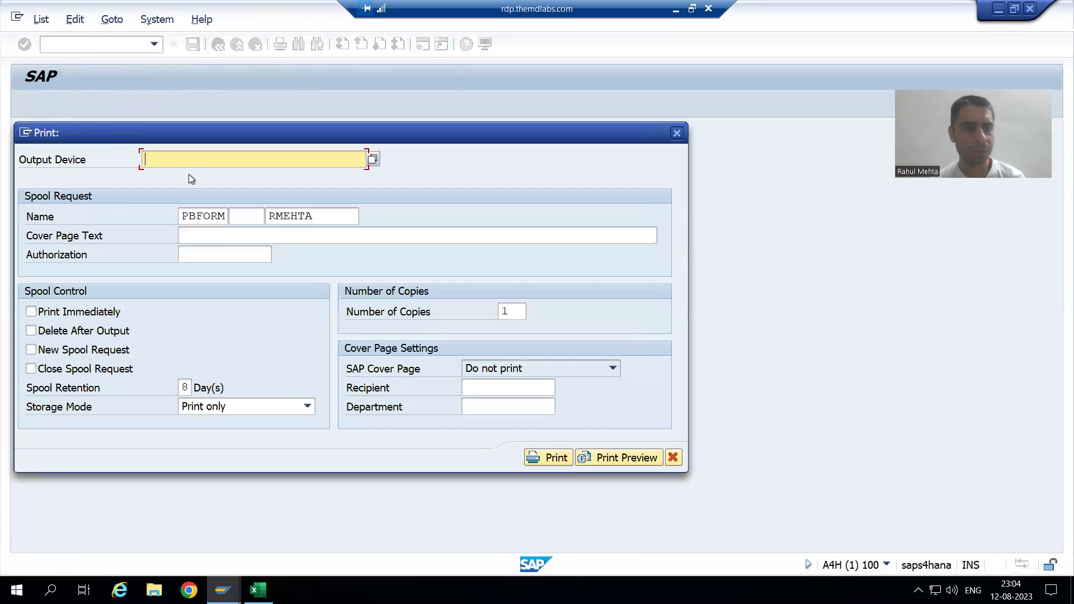
{"action": "left_click", "coordinate": [177, 172]}
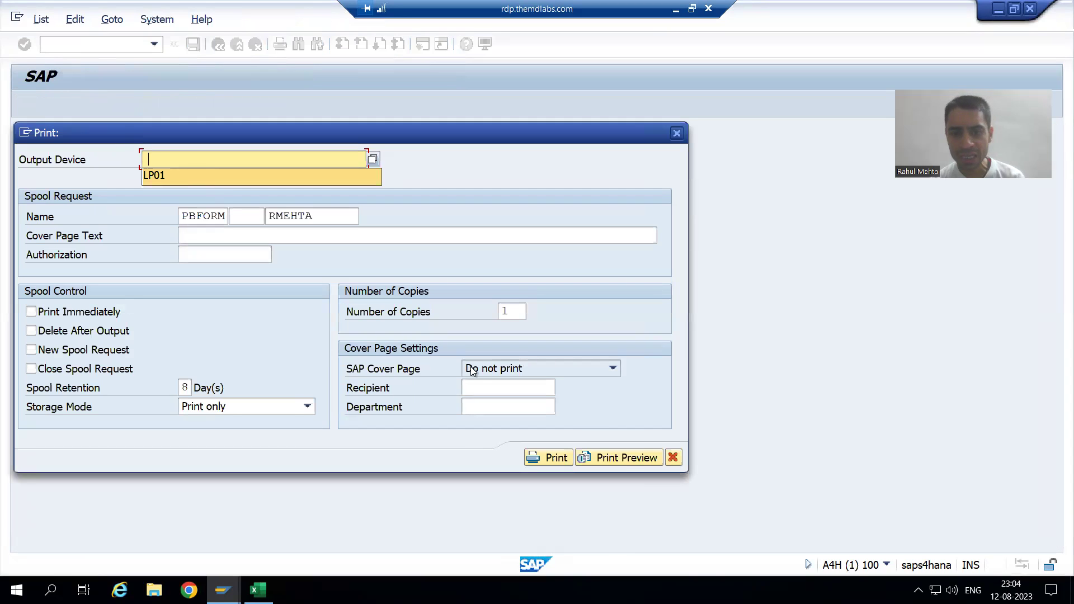
{"action": "left_click", "coordinate": [619, 458]}
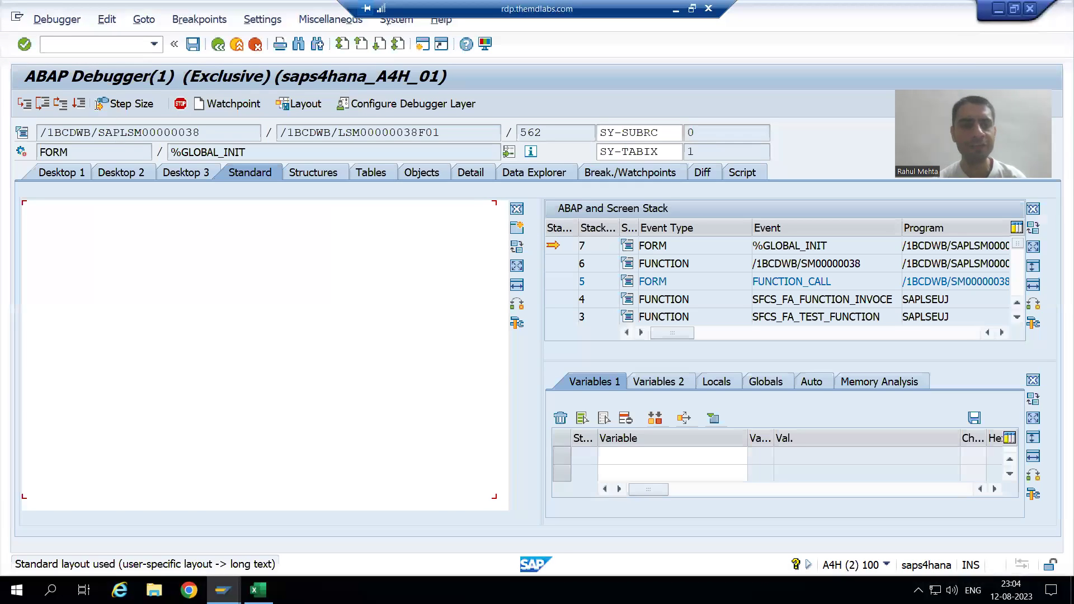
{"action": "key", "text": "F8"}
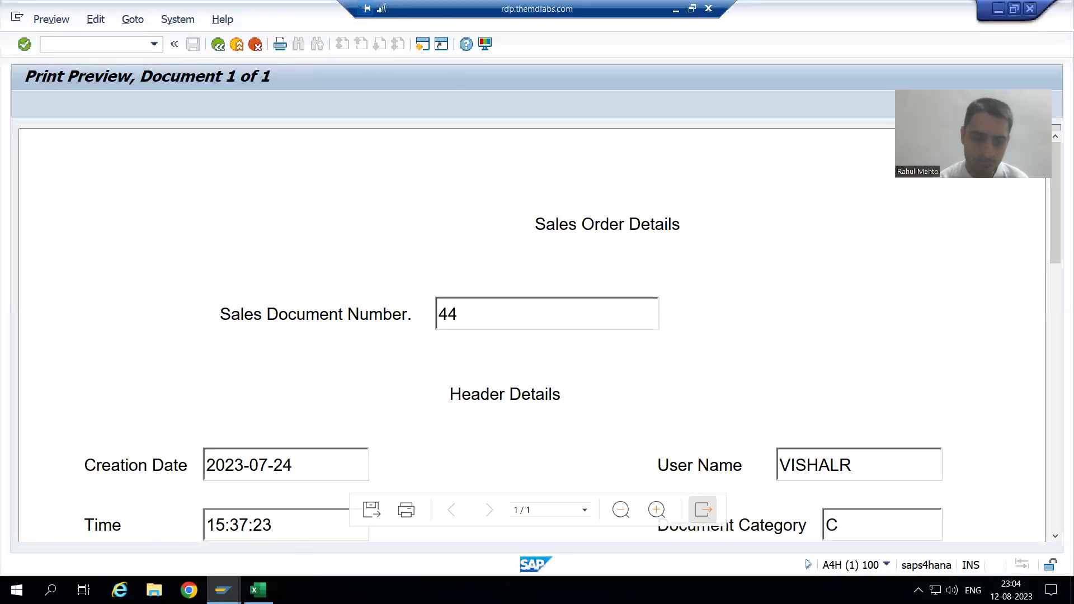
{"action": "left_click", "coordinate": [223, 590]}
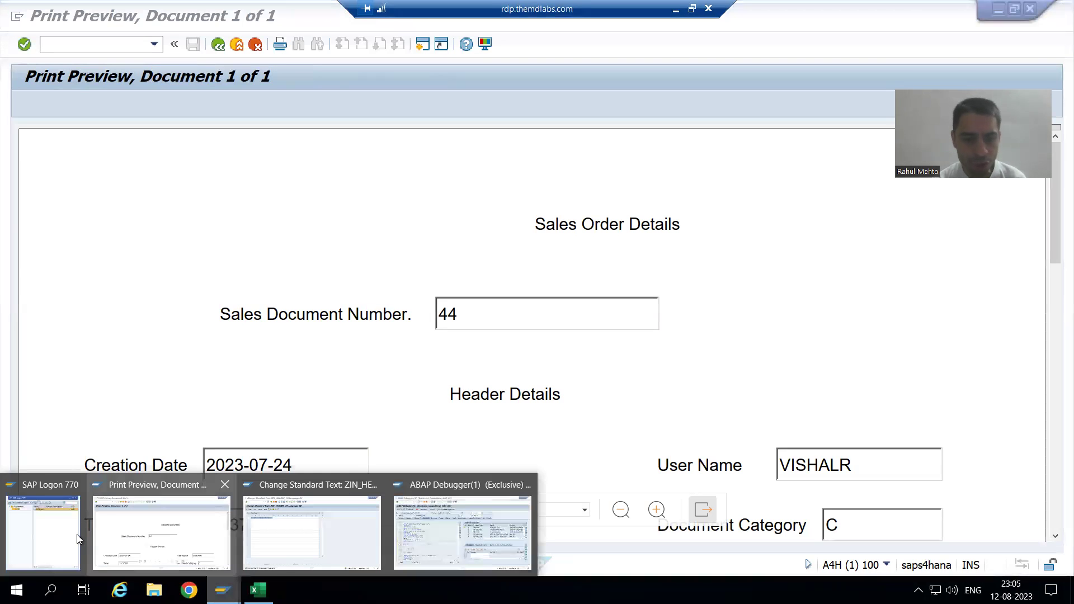
- Log on to the system with language DE, ending the other logons
{"action": "left_click", "coordinate": [42, 531]}
{"action": "double_click", "coordinate": [230, 106]}
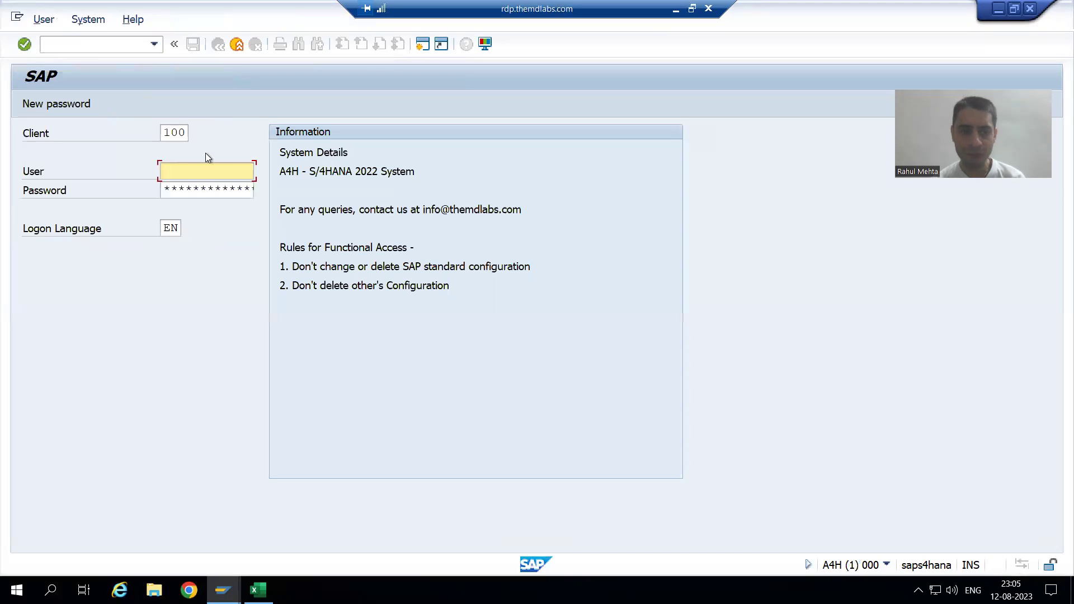
{"action": "left_click", "coordinate": [187, 188]}
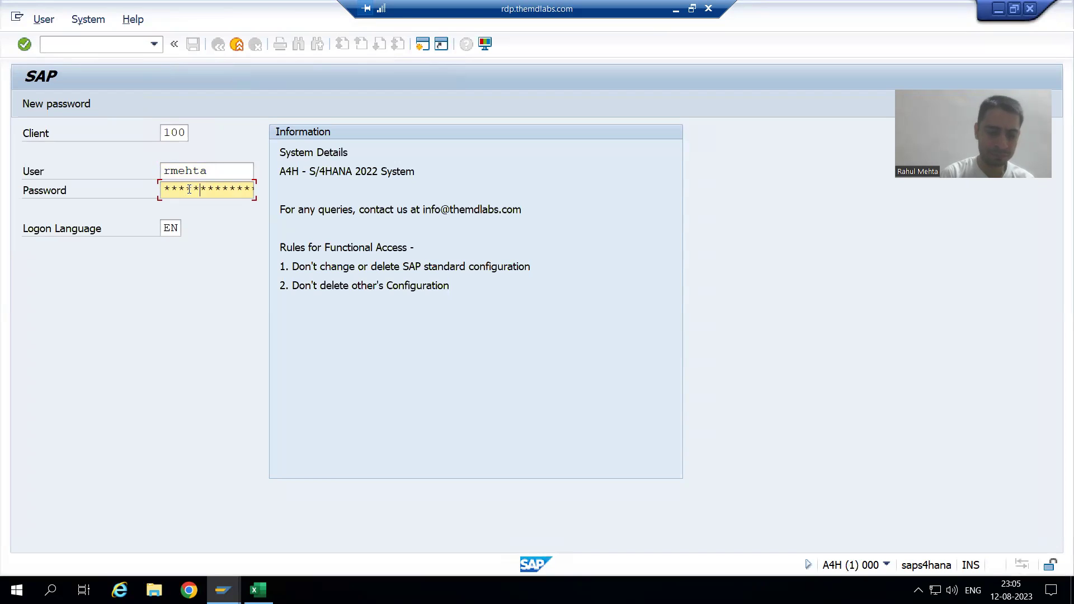
{"action": "key", "text": "Tab"}
{"action": "type", "text": "DE"}
{"action": "key", "text": "Return"}
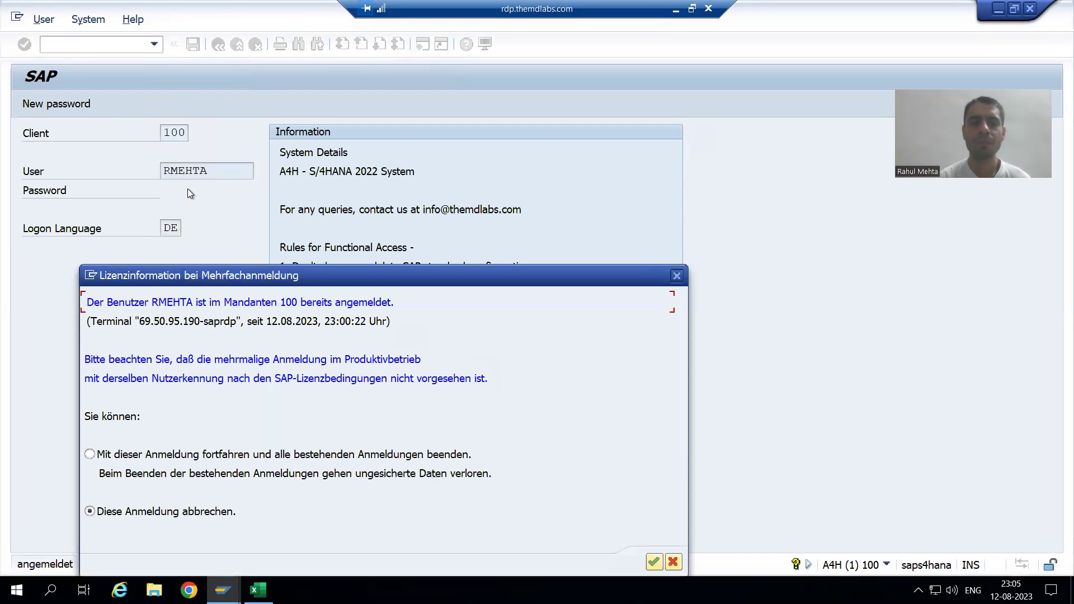
{"action": "left_click", "coordinate": [178, 457]}
{"action": "key", "text": "Return"}
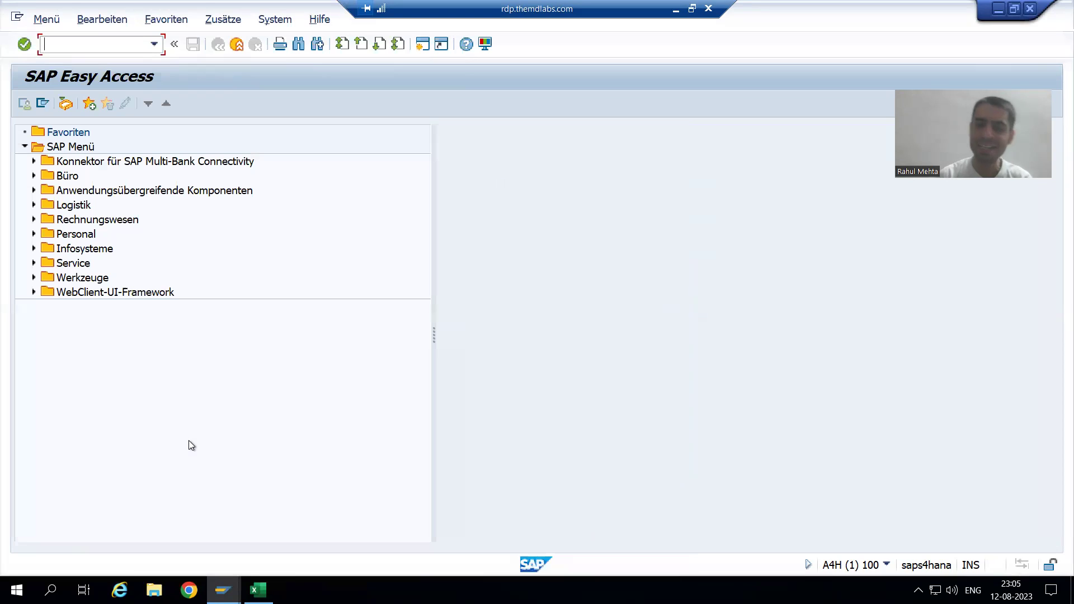
- Test ZADOBE_SALES_78 in SFP for document 44 on LP01 and show the print preview
{"action": "type", "text": "s"}
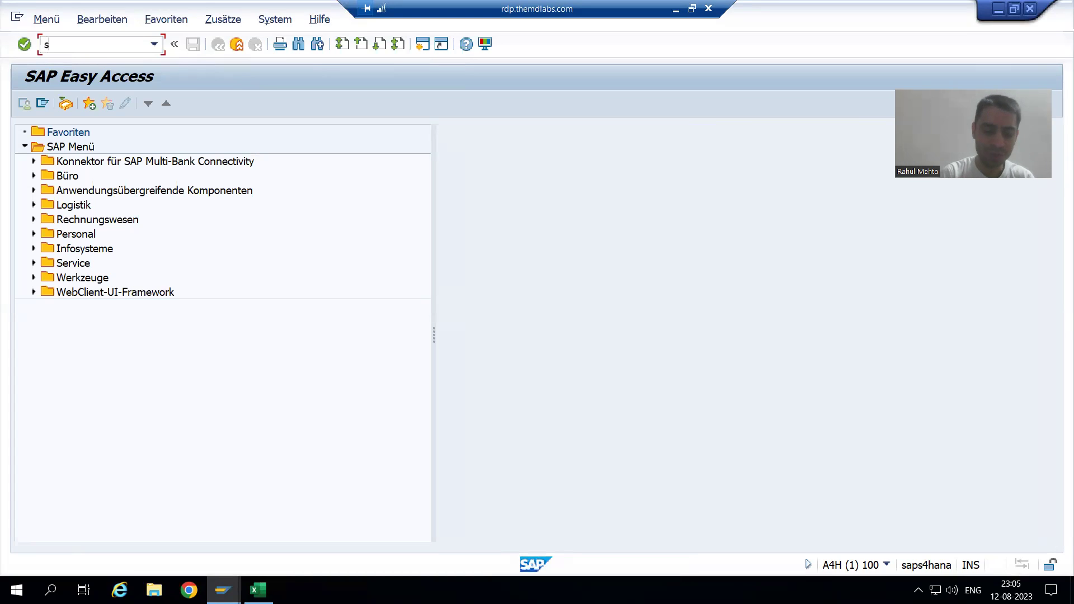
{"action": "type", "text": "fp"}
{"action": "key", "text": "Return"}
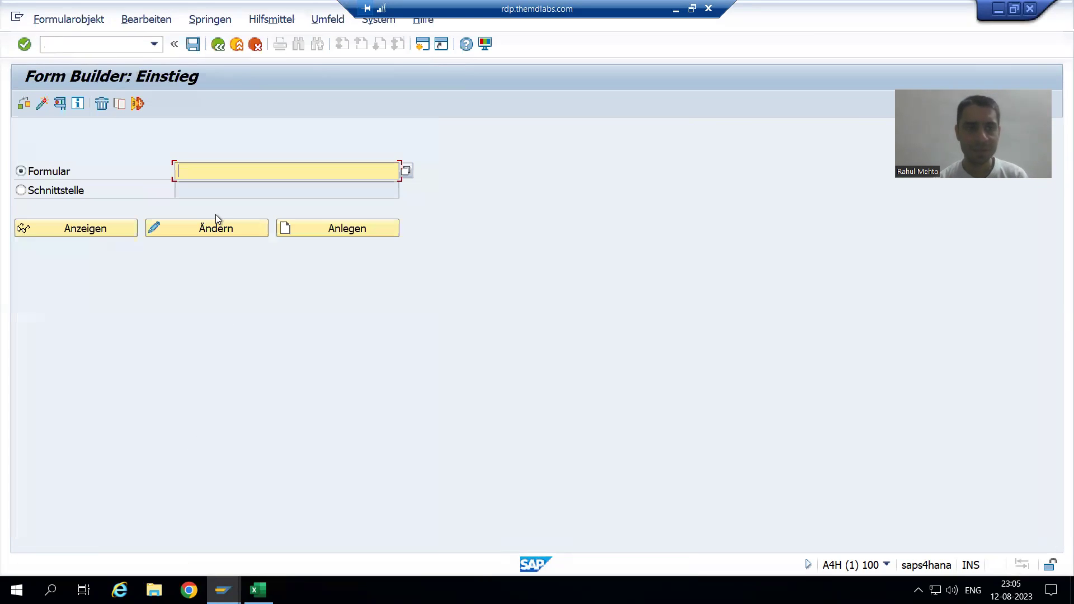
{"action": "left_click", "coordinate": [212, 180]}
{"action": "left_click", "coordinate": [210, 180]}
{"action": "left_click", "coordinate": [60, 106]}
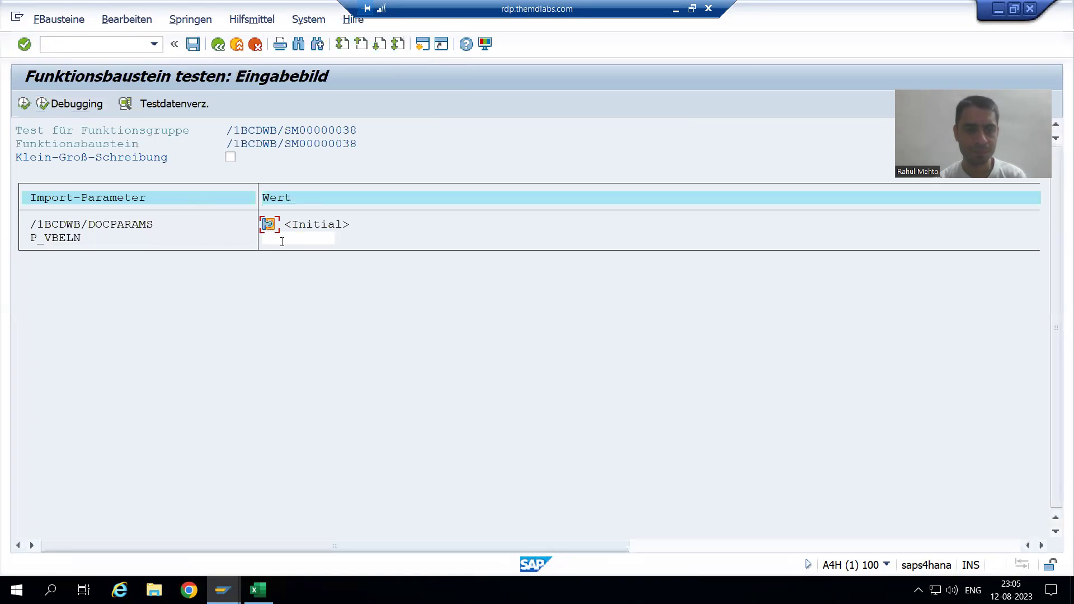
{"action": "left_click", "coordinate": [282, 241]}
{"action": "type", "text": "44"}
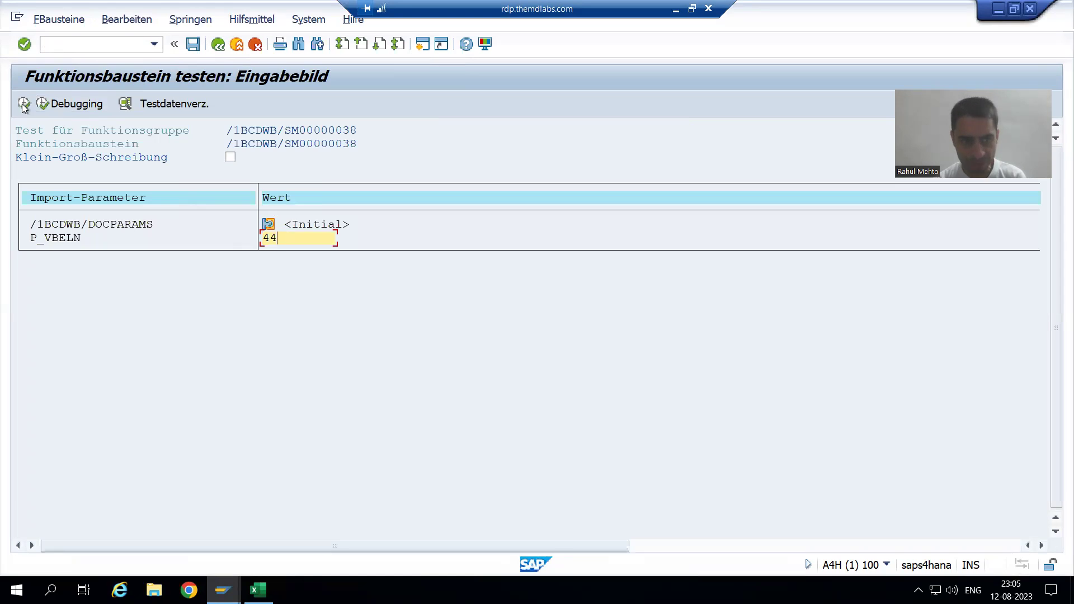
{"action": "left_click", "coordinate": [23, 104]}
{"action": "left_click", "coordinate": [168, 160]}
{"action": "left_click", "coordinate": [167, 175]}
{"action": "left_click", "coordinate": [592, 459]}
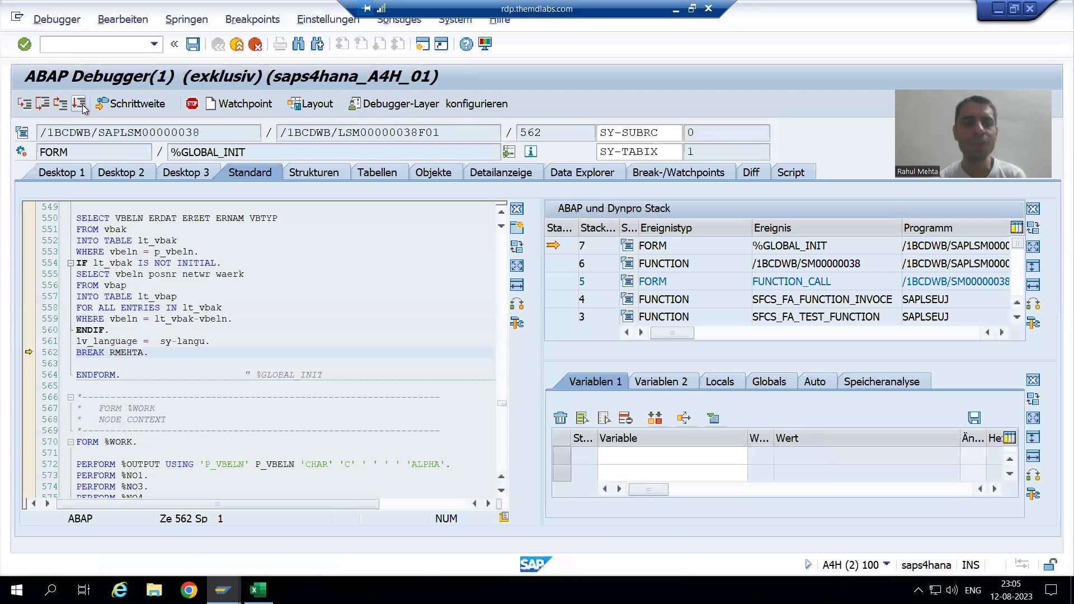
{"action": "left_click", "coordinate": [81, 105]}
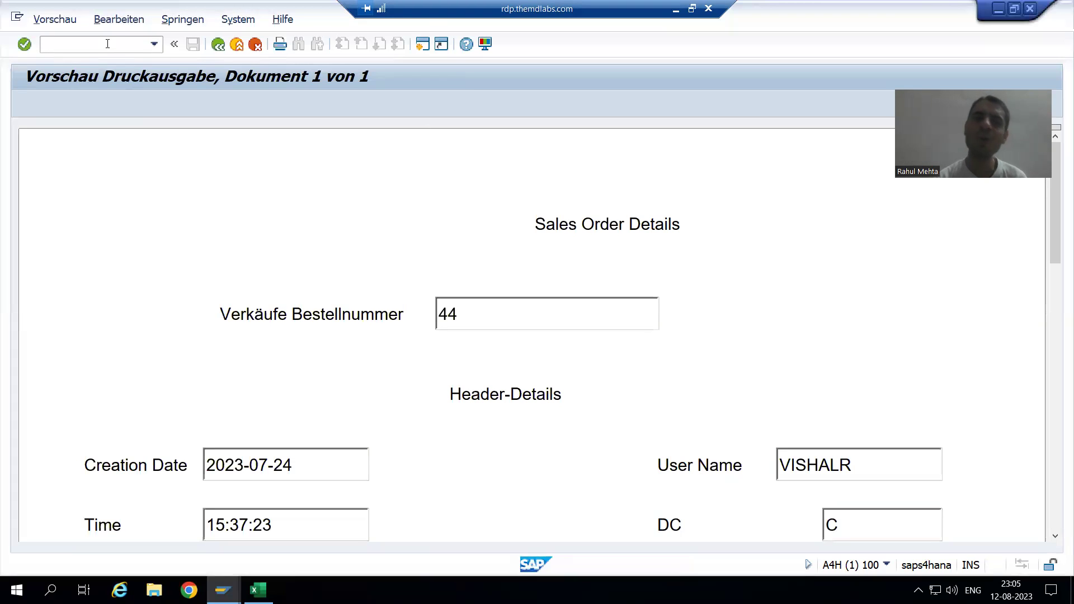
- End the German session with /nex and dismiss the message
{"action": "type", "text": "/nex"}
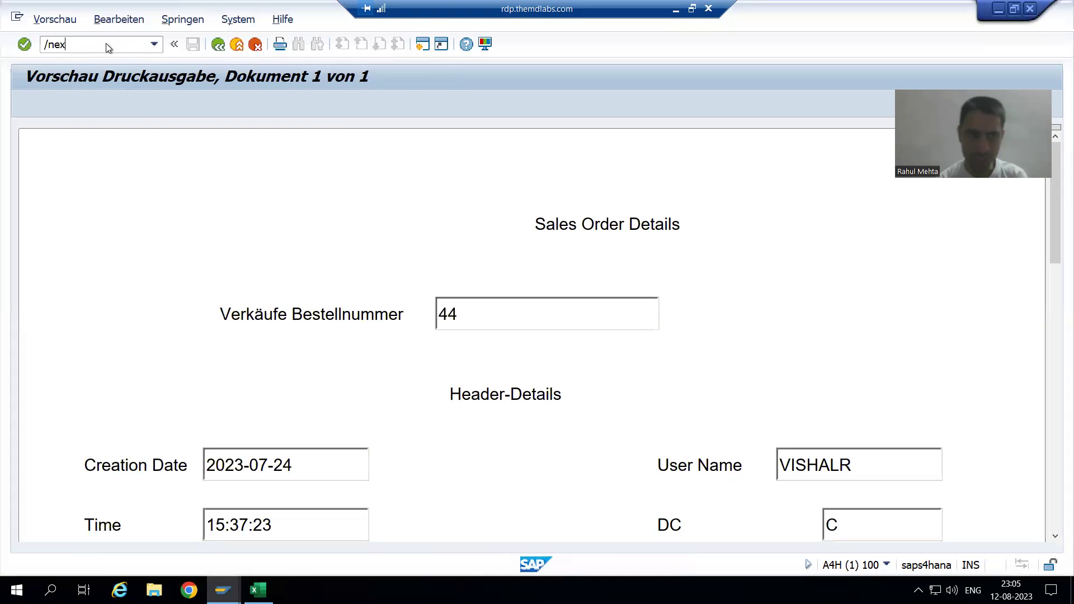
{"action": "key", "text": "Return"}
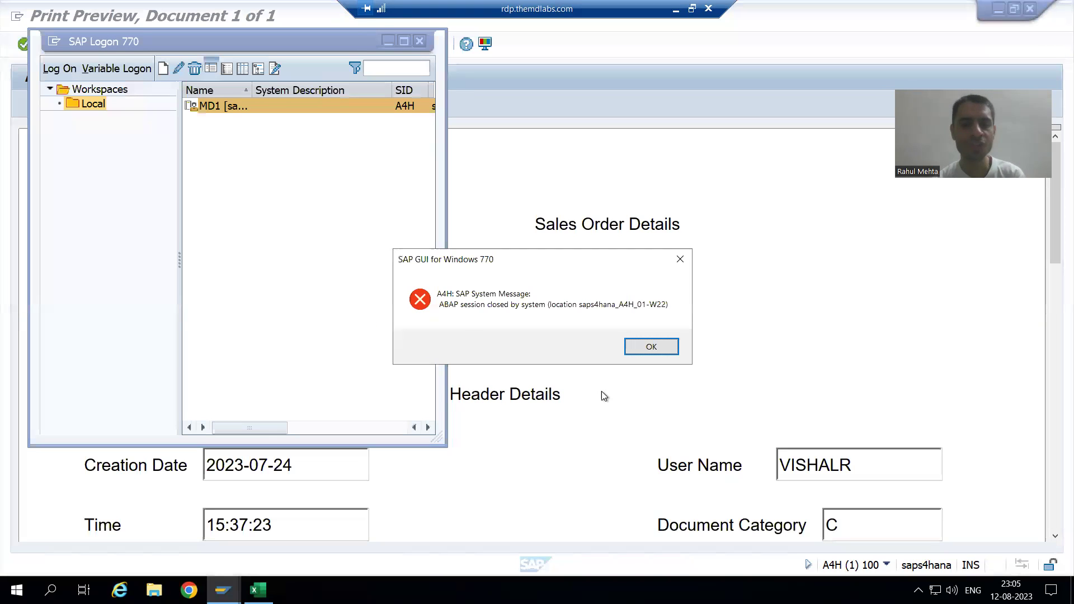
{"action": "left_click", "coordinate": [651, 347]}
- Log on again in English, ending other sessions, and clear the system and copyright popups
{"action": "double_click", "coordinate": [243, 106]}
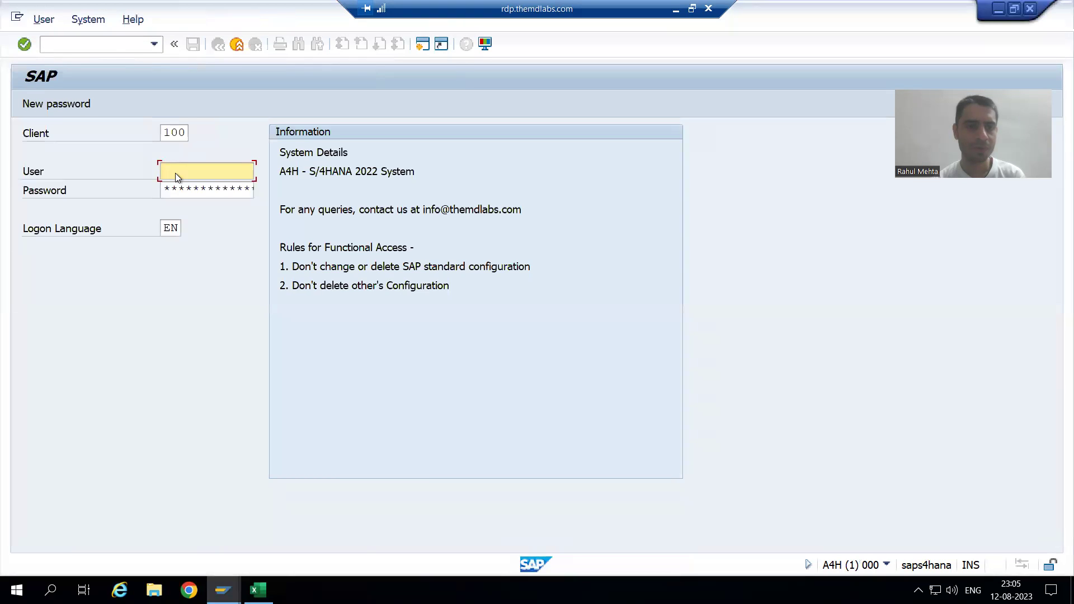
{"action": "left_click", "coordinate": [177, 177]}
{"action": "left_click", "coordinate": [189, 186]}
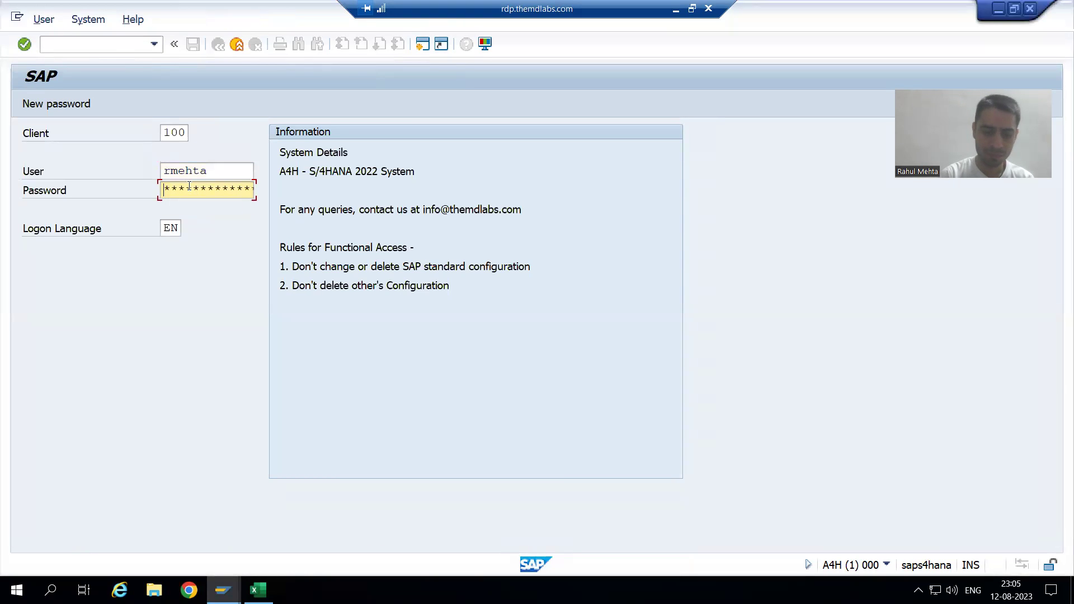
{"action": "key", "text": "Return"}
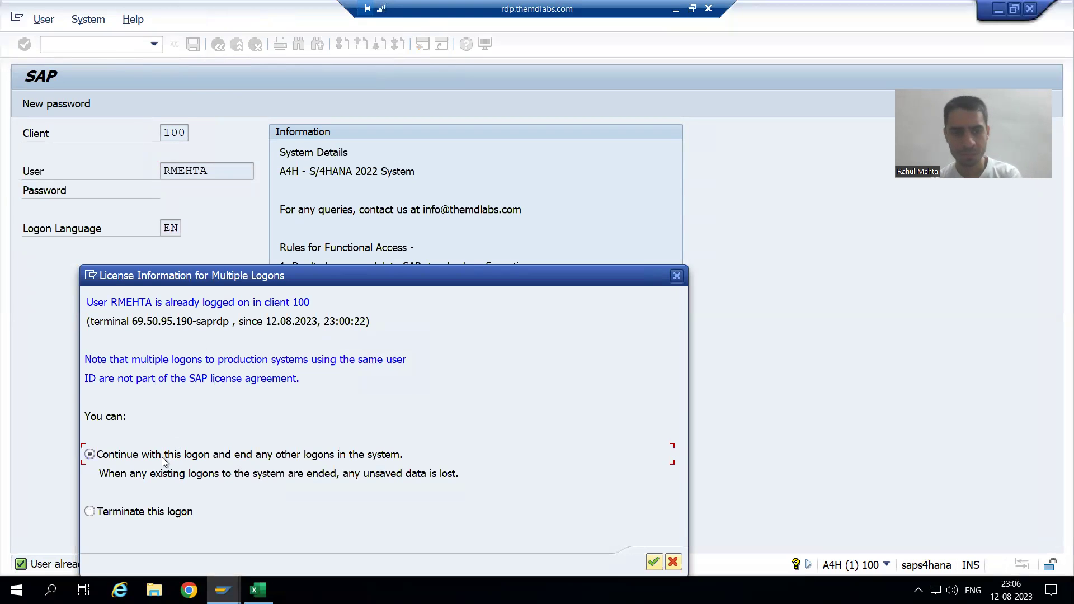
{"action": "key", "text": "Return"}
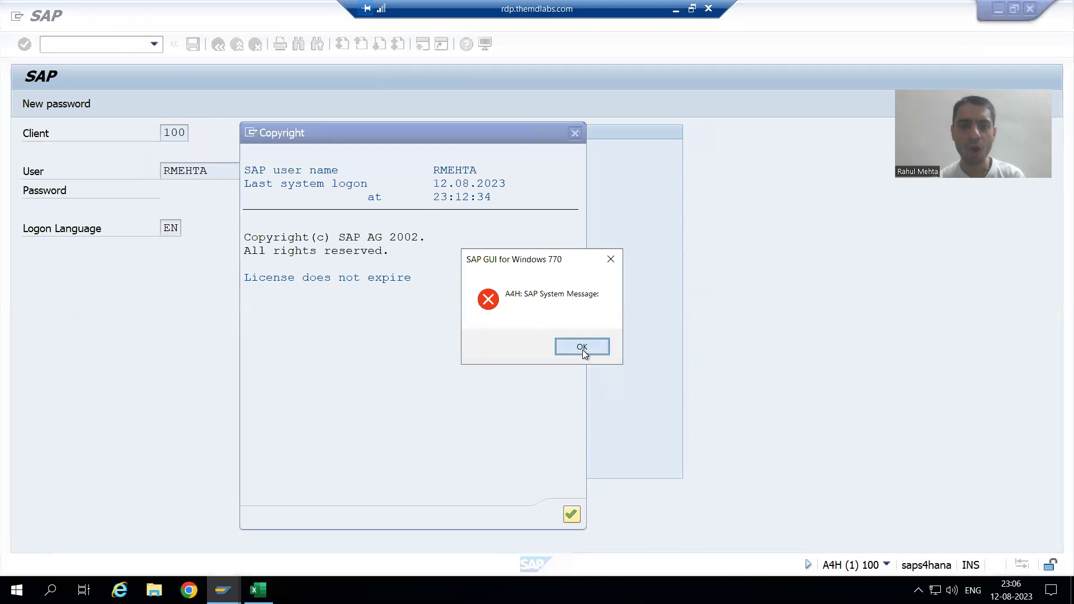
{"action": "left_click", "coordinate": [582, 348]}
{"action": "left_click", "coordinate": [572, 514]}
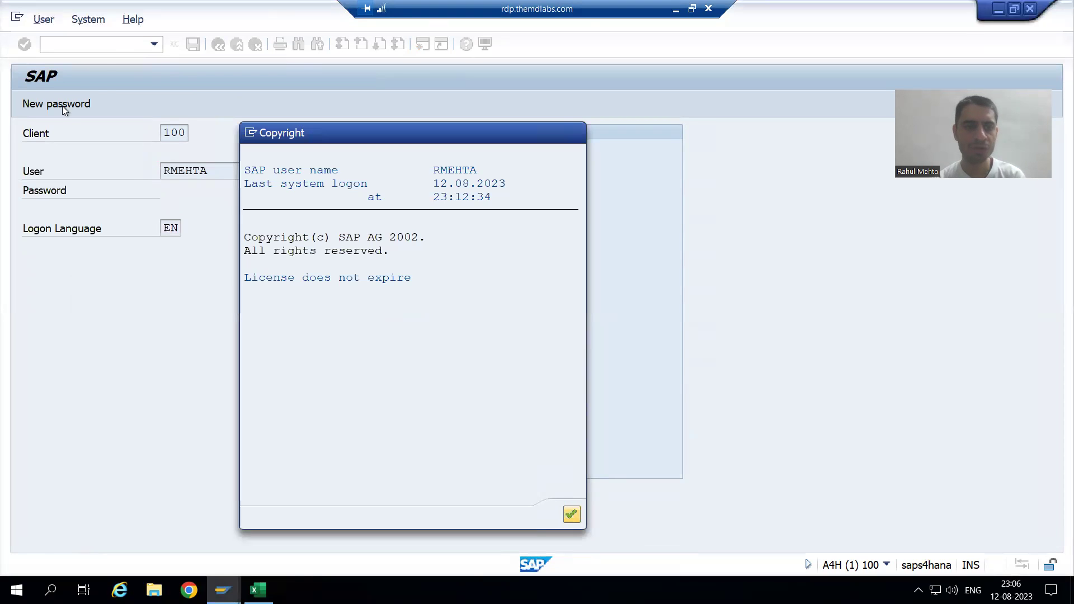
{"action": "type", "text": "sfp"}
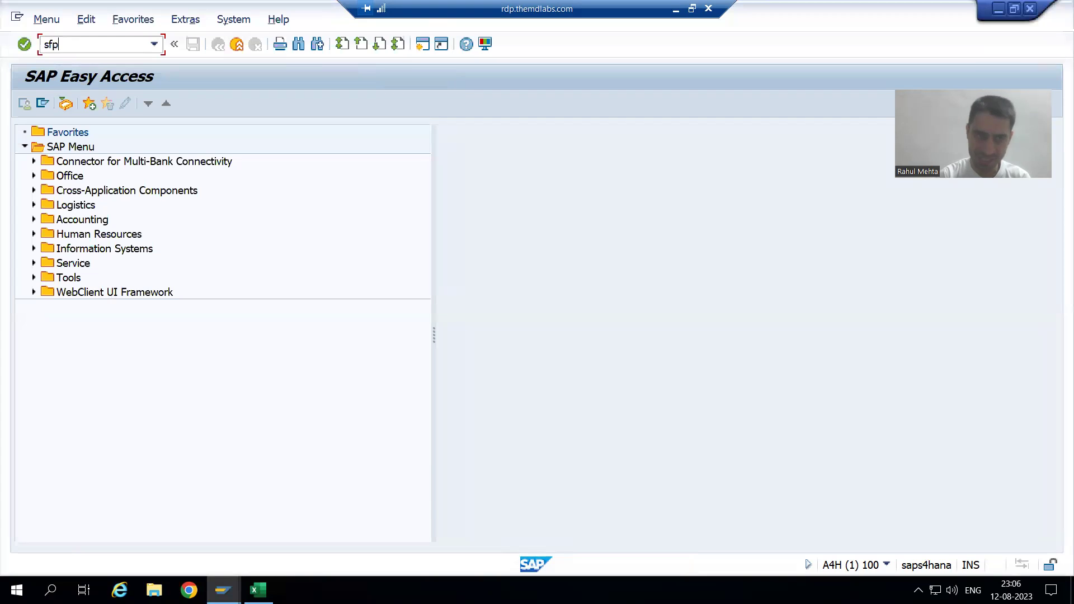
{"action": "key", "text": "Return"}
- Open ZADOBE_SALES_78 for change and scroll TEXT1's properties down to Text Language
{"action": "left_click", "coordinate": [184, 171]}
{"action": "left_click", "coordinate": [206, 189]}
{"action": "left_click", "coordinate": [183, 230]}
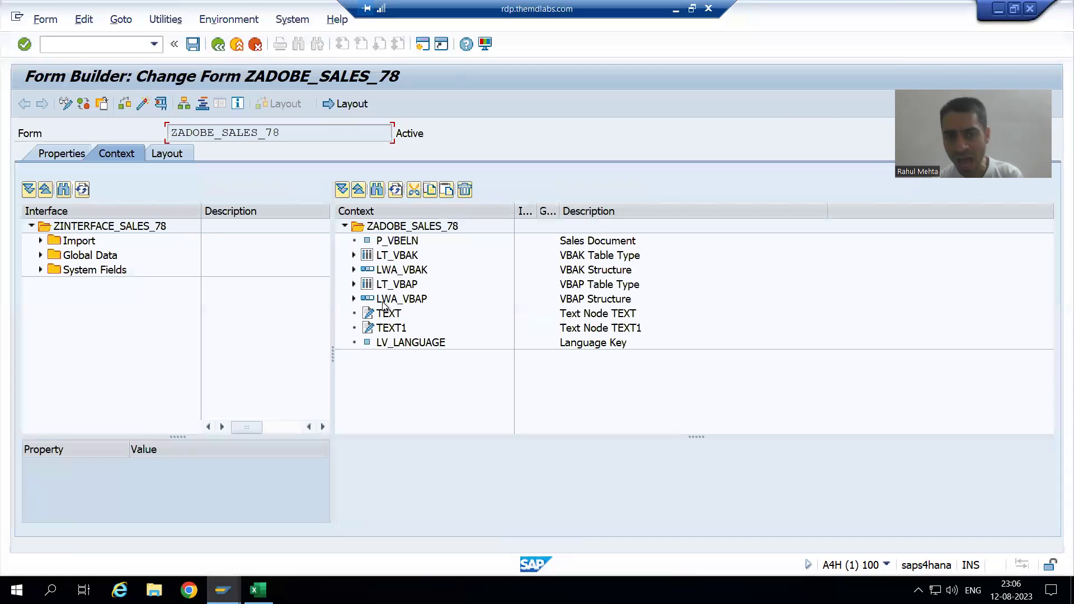
{"action": "left_click", "coordinate": [398, 332]}
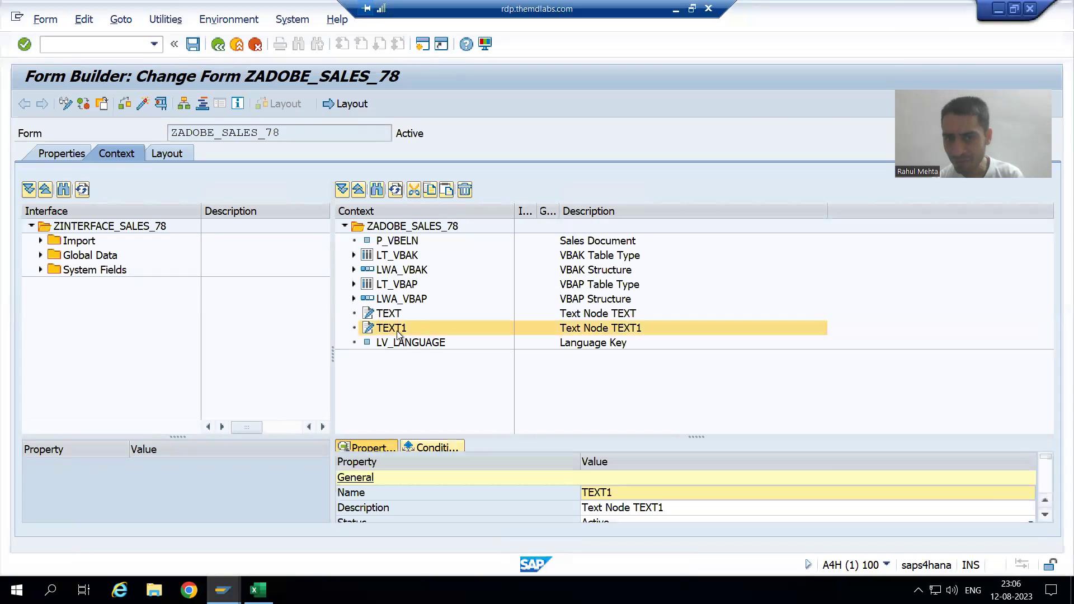
{"action": "left_click", "coordinate": [1046, 519]}
{"action": "left_click", "coordinate": [1045, 519]}
{"action": "left_click", "coordinate": [1045, 519]}
{"action": "left_click", "coordinate": [1045, 519]}
{"action": "left_click", "coordinate": [1045, 519]}
{"action": "left_click", "coordinate": [1045, 519]}
{"action": "left_click", "coordinate": [1045, 519]}
{"action": "left_click", "coordinate": [1045, 519]}
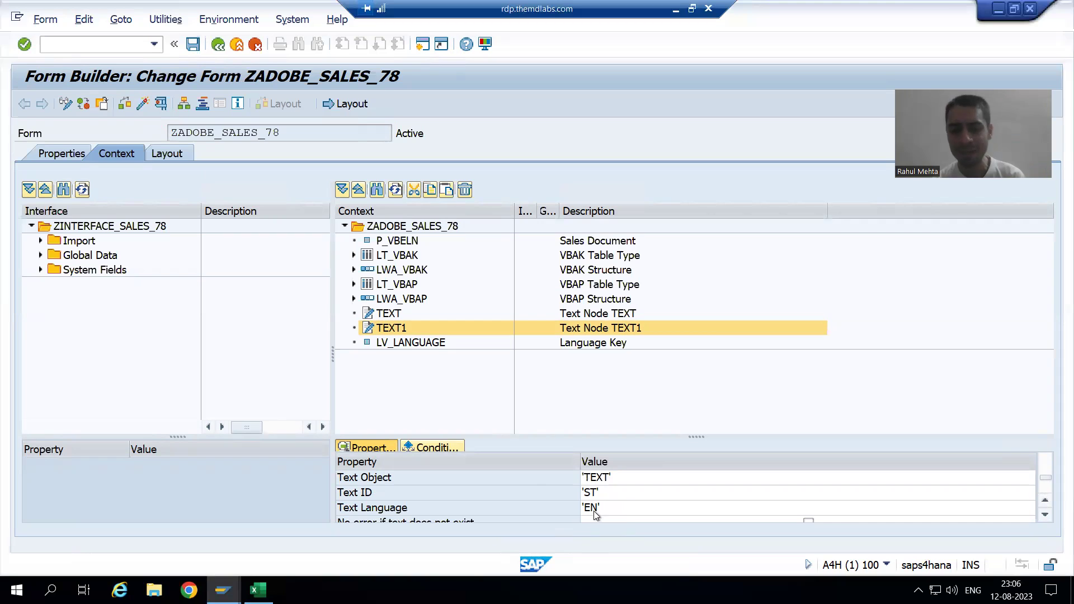
{"action": "left_click", "coordinate": [1045, 515]}
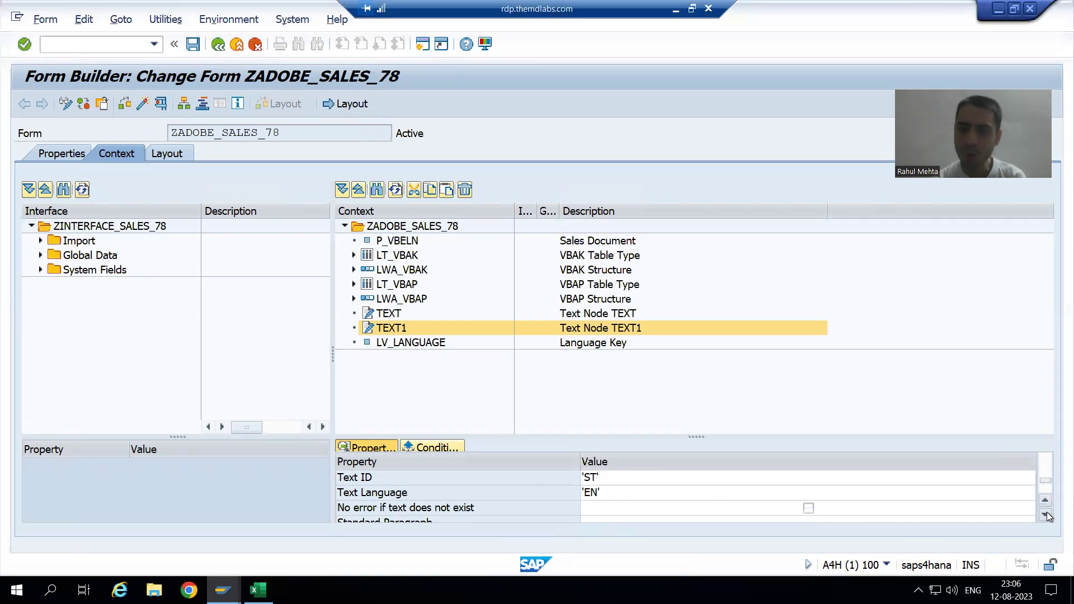
{"action": "left_click", "coordinate": [1045, 515]}
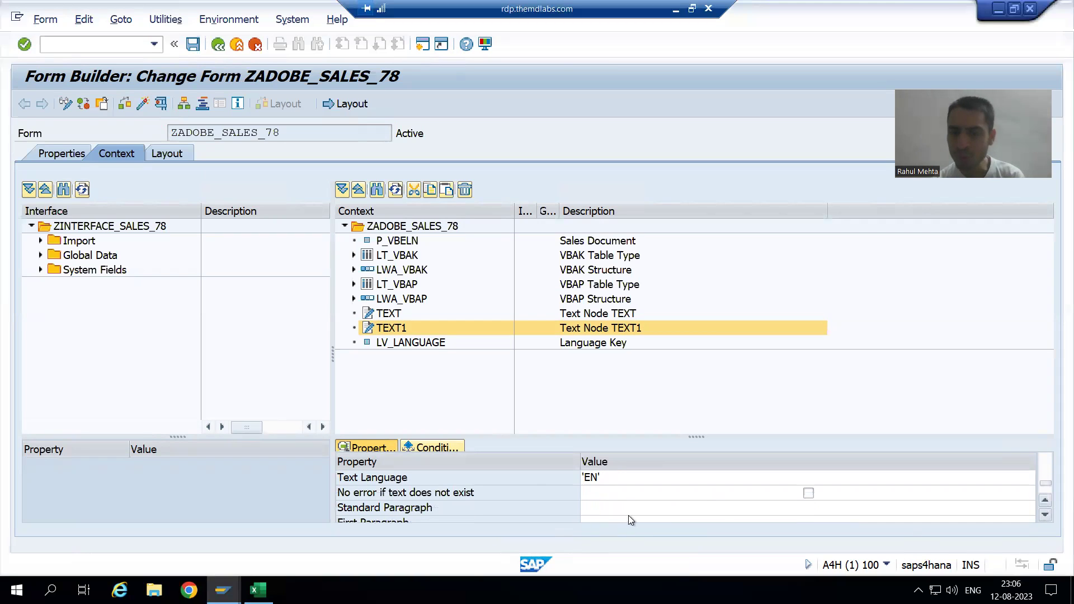
{"action": "left_click", "coordinate": [1045, 501]}
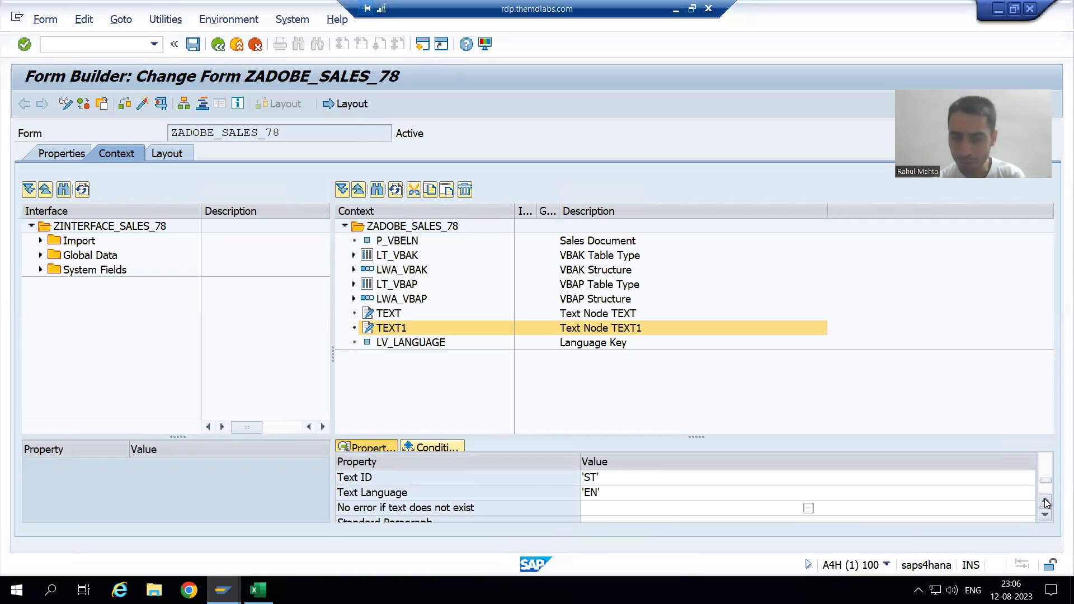
- Replace TEXT1's Text Language 'EN' with LV_LANGUAGE
{"action": "left_click", "coordinate": [606, 494]}
{"action": "key", "text": "BackSpace"}
{"action": "key", "text": "BackSpace"}
{"action": "key", "text": "BackSpace"}
{"action": "key", "text": "BackSpace"}
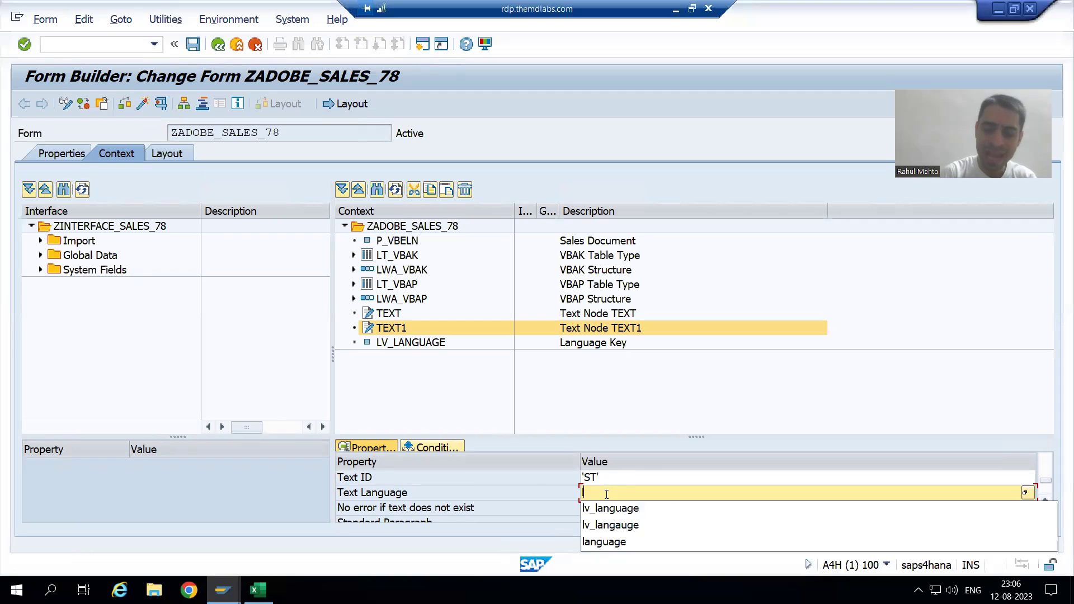
{"action": "type", "text": "lv_language"}
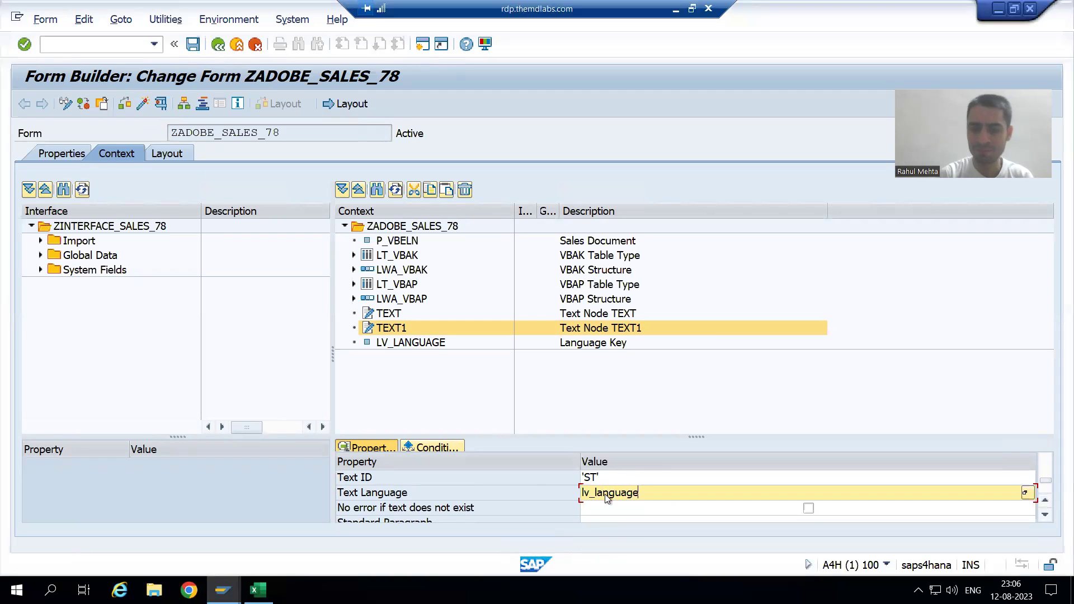
{"action": "key", "text": "Return"}
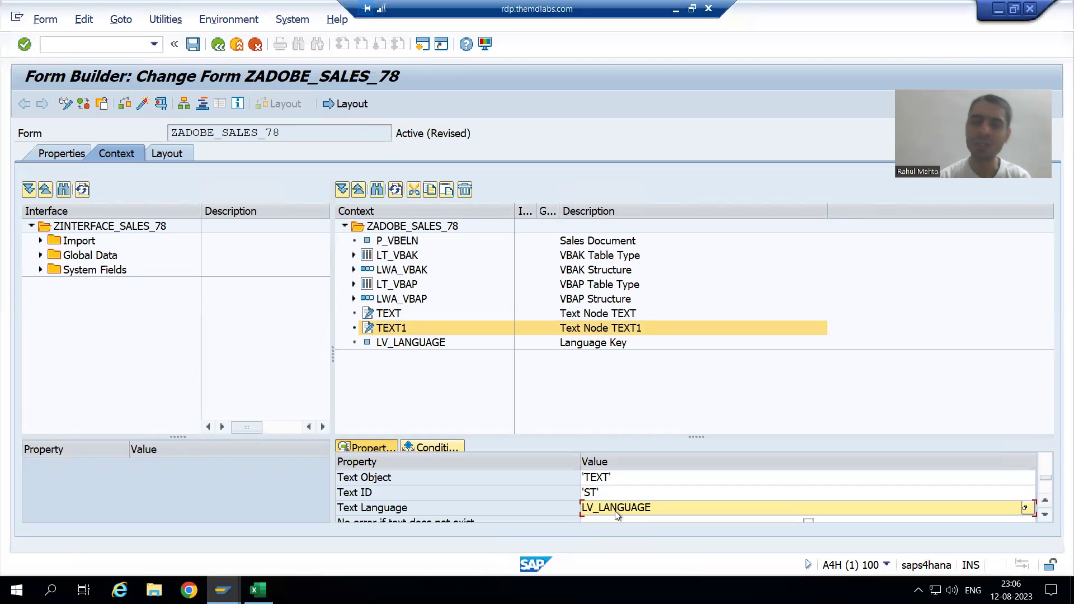
- Activate form ZADOBE_SALES_78 and run its test with P_VBELN 44
{"action": "left_click", "coordinate": [142, 105]}
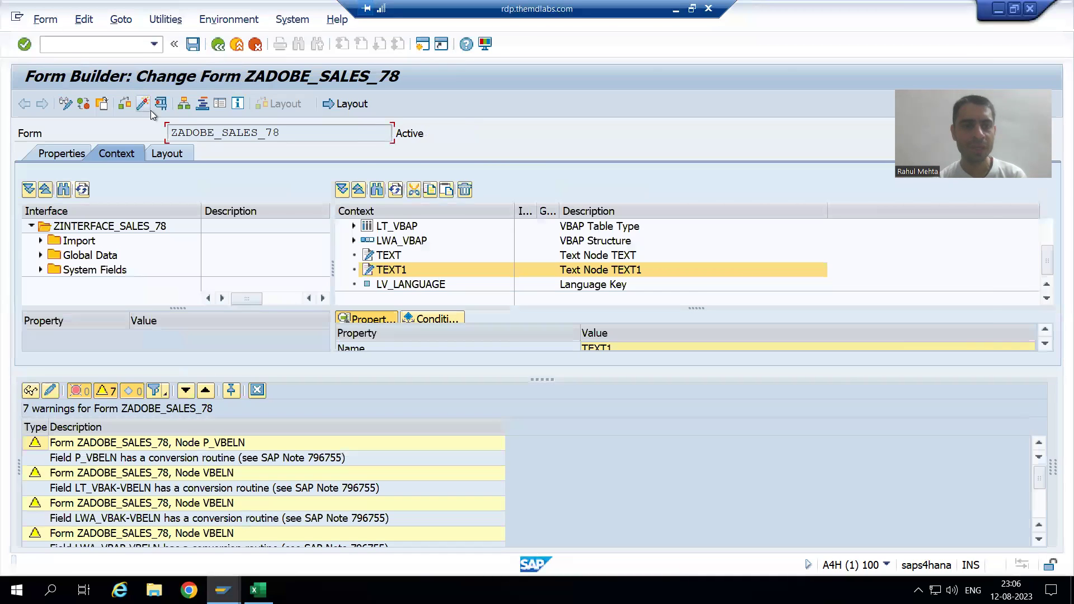
{"action": "left_click", "coordinate": [160, 104]}
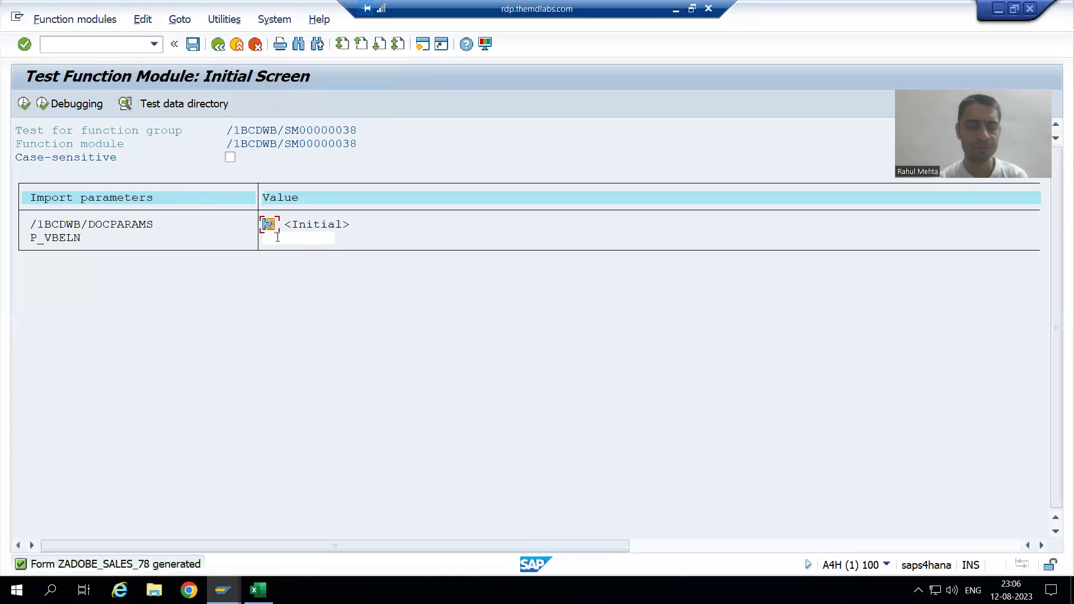
{"action": "left_click", "coordinate": [278, 237]}
{"action": "type", "text": "44"}
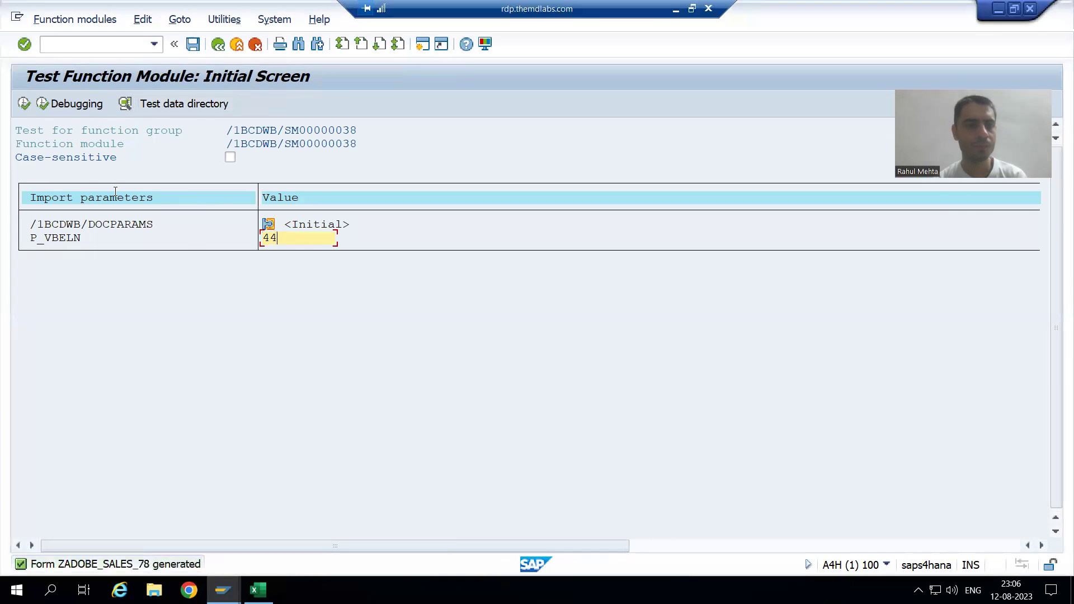
{"action": "left_click", "coordinate": [24, 109]}
- Print-preview on output device LP01, continuing past the debugger breakpoint to show 'Sales Order Details'
{"action": "left_click", "coordinate": [166, 173]}
{"action": "left_click", "coordinate": [640, 461]}
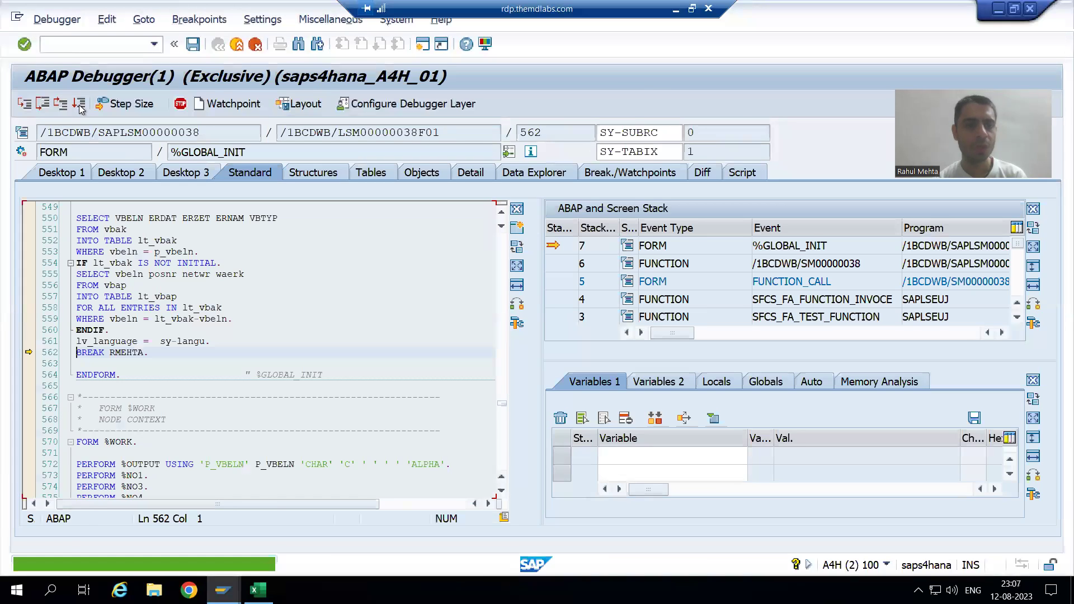
{"action": "left_click", "coordinate": [78, 104]}
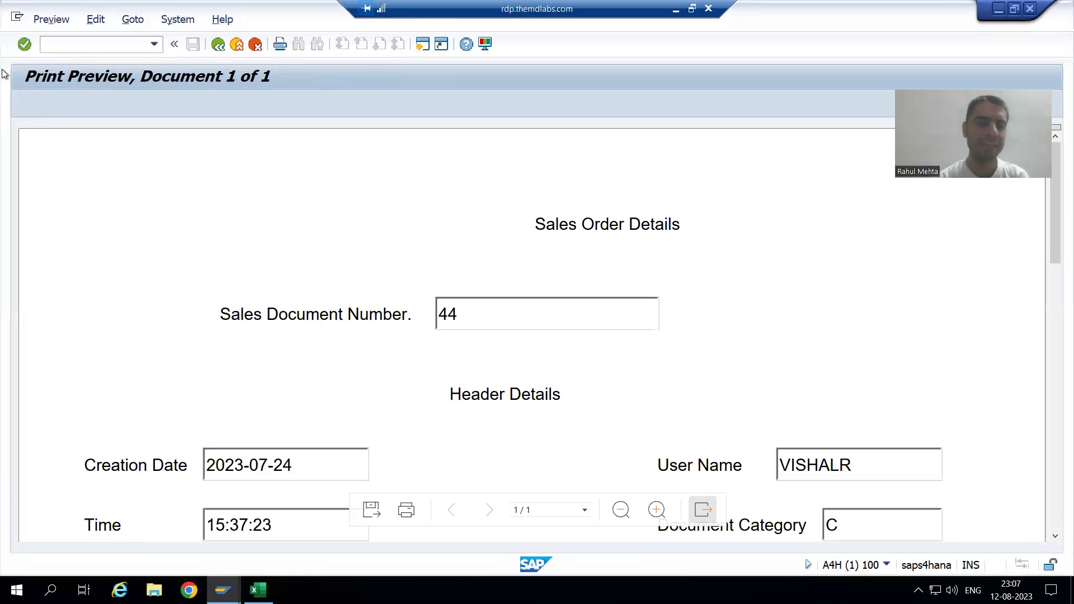
- Log off with /nex and reopen the A4H system from SAP Logon
{"action": "type", "text": "/nex"}
{"action": "key", "text": "Return"}
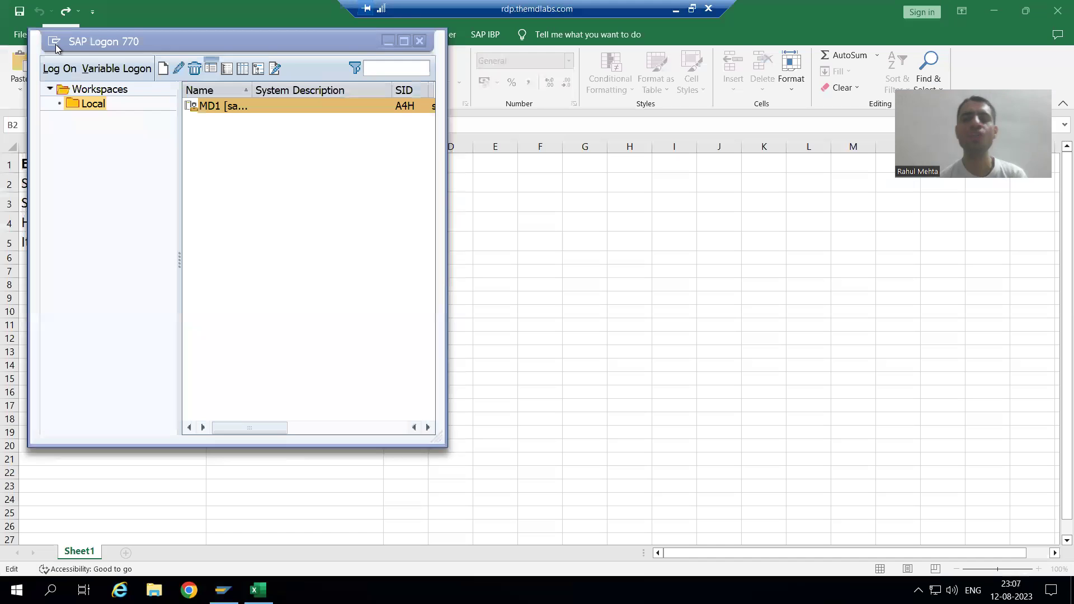
{"action": "double_click", "coordinate": [220, 107]}
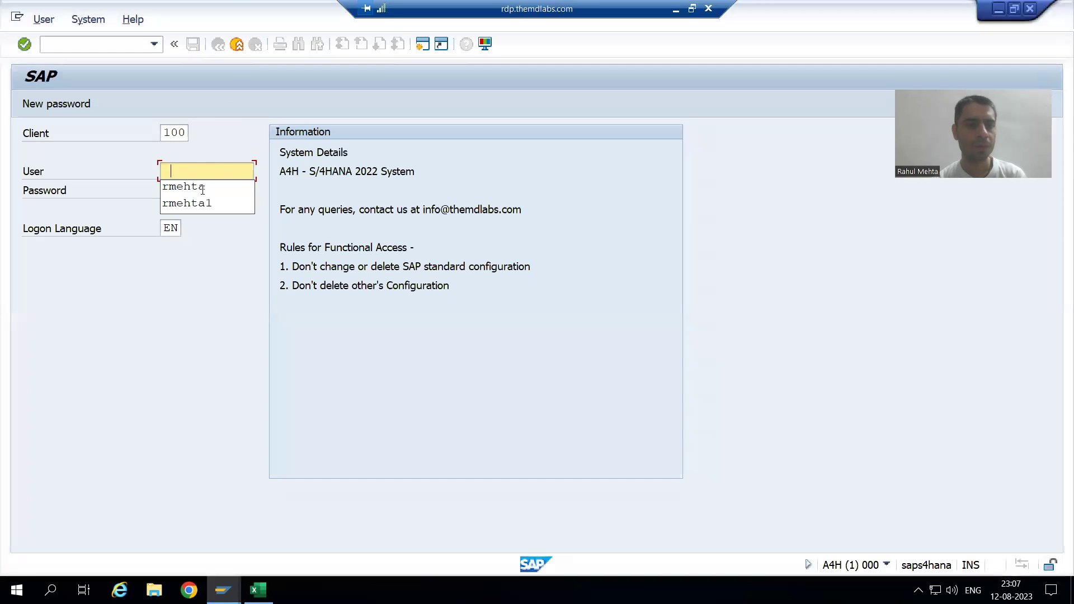
- Log on with the saved user and logon language DE, then start transaction sfp
{"action": "left_click", "coordinate": [203, 190]}
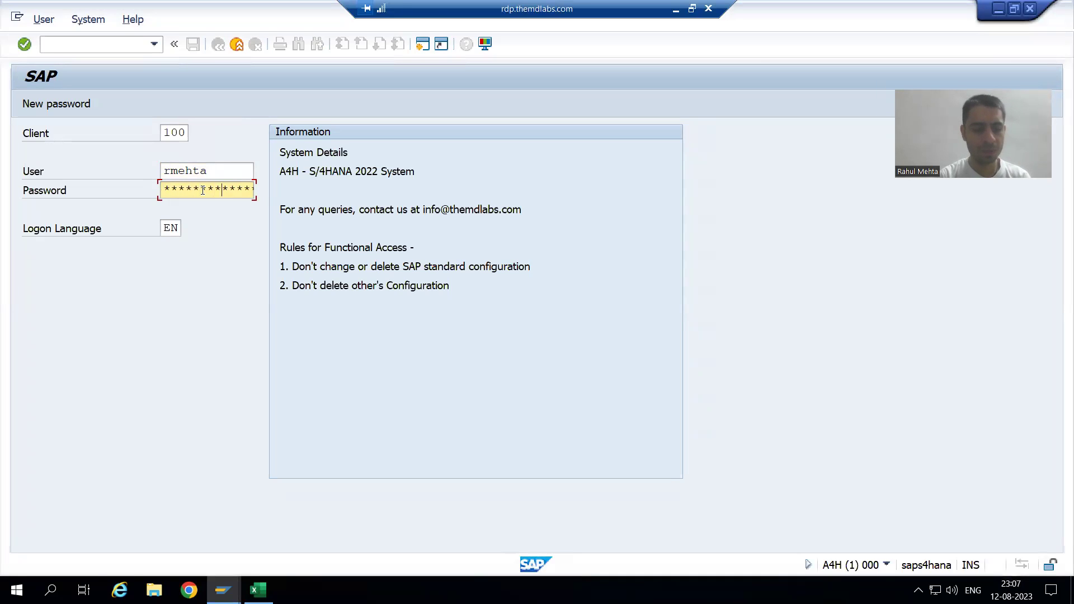
{"action": "key", "text": "Tab"}
{"action": "type", "text": "DE"}
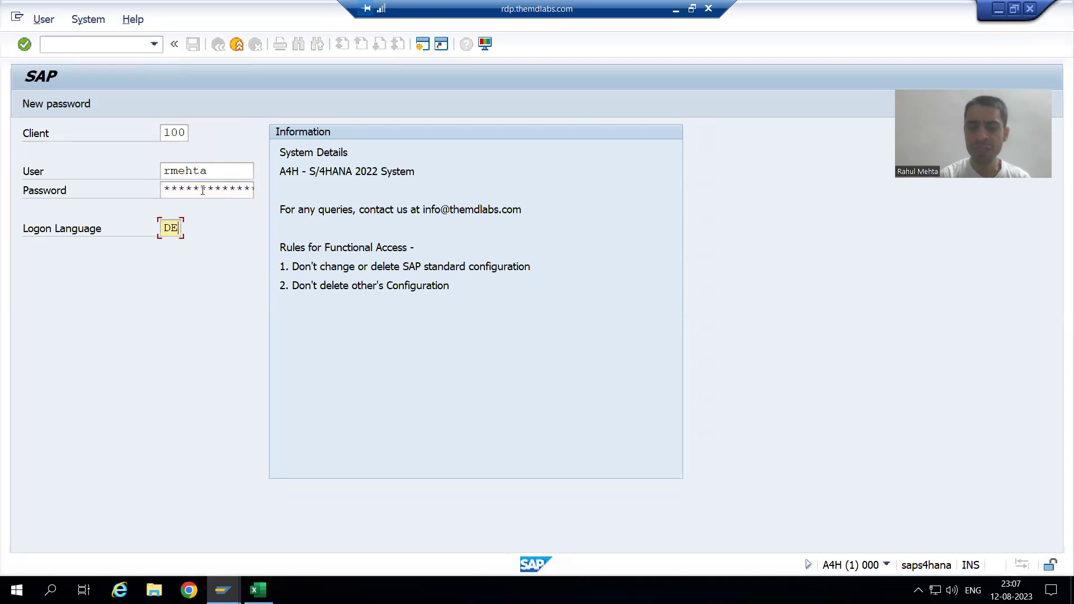
{"action": "key", "text": "Return"}
{"action": "key", "text": "Return"}
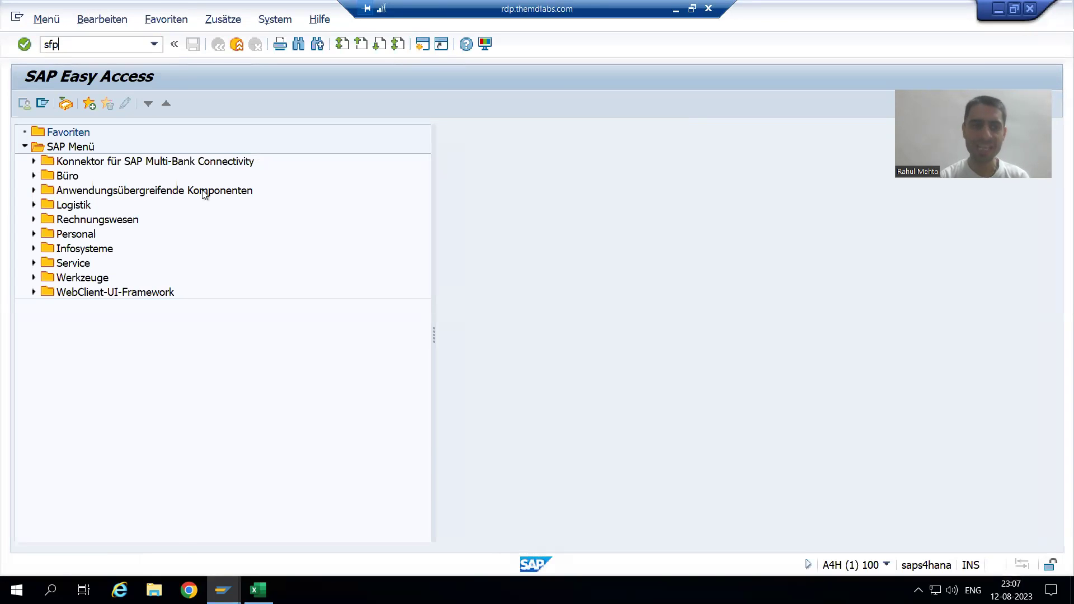
{"action": "key", "text": "Return"}
- Select form ZADOBE_SALES_78 and run its test with P_VBELN 44
{"action": "type", "text": "z"}
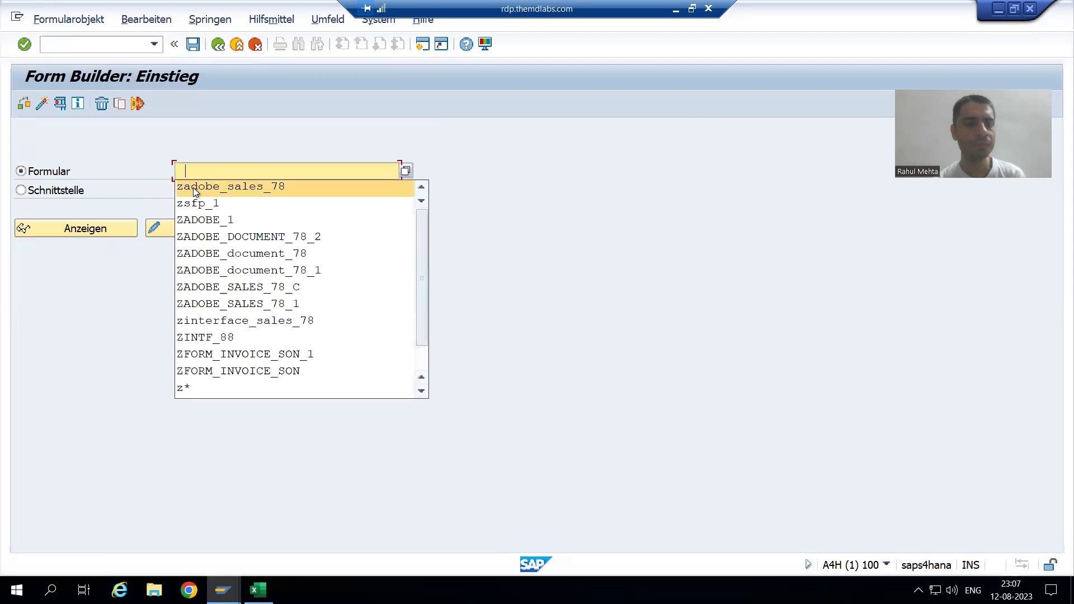
{"action": "left_click", "coordinate": [193, 187]}
{"action": "left_click", "coordinate": [60, 106]}
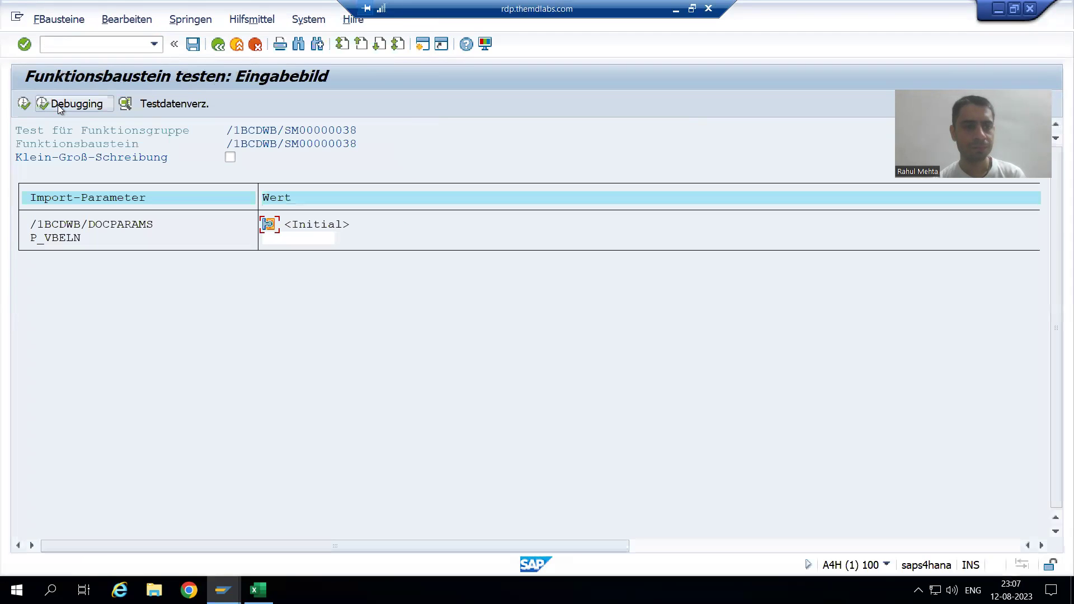
{"action": "left_click", "coordinate": [308, 242]}
{"action": "type", "text": "4"}
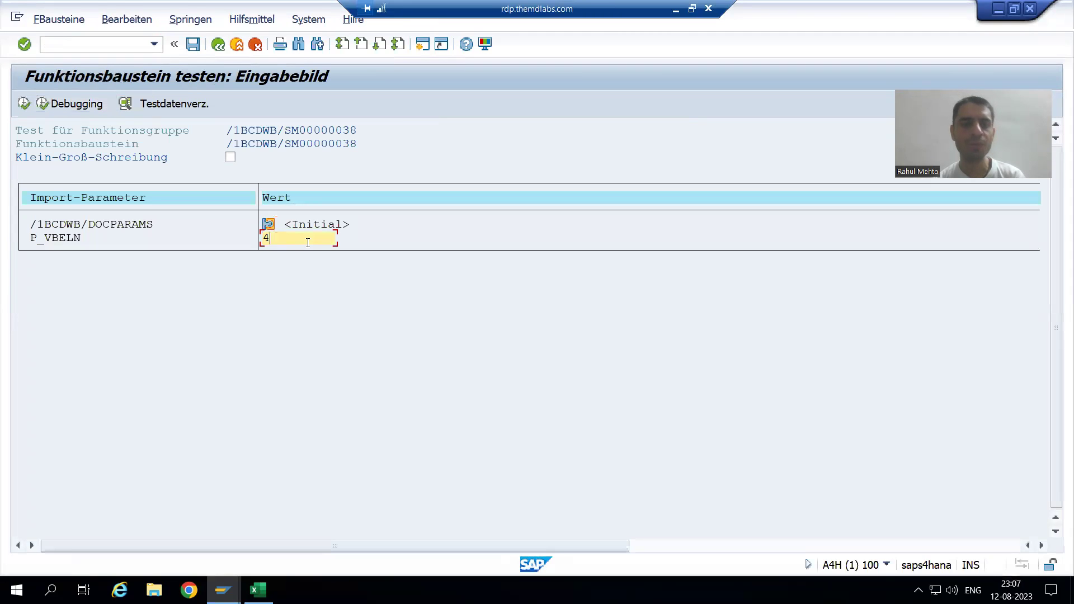
{"action": "type", "text": "4"}
{"action": "left_click", "coordinate": [23, 104]}
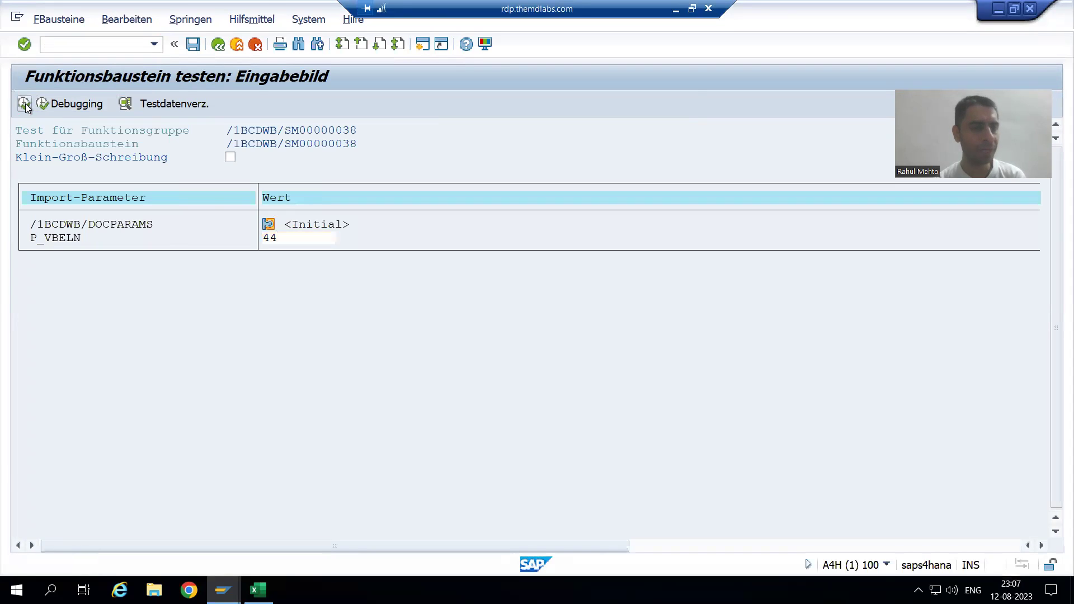
- Open the Druckansicht preview on LP01 and continue past the debugger breakpoint
{"action": "type", "text": "L"}
{"action": "left_click", "coordinate": [162, 171]}
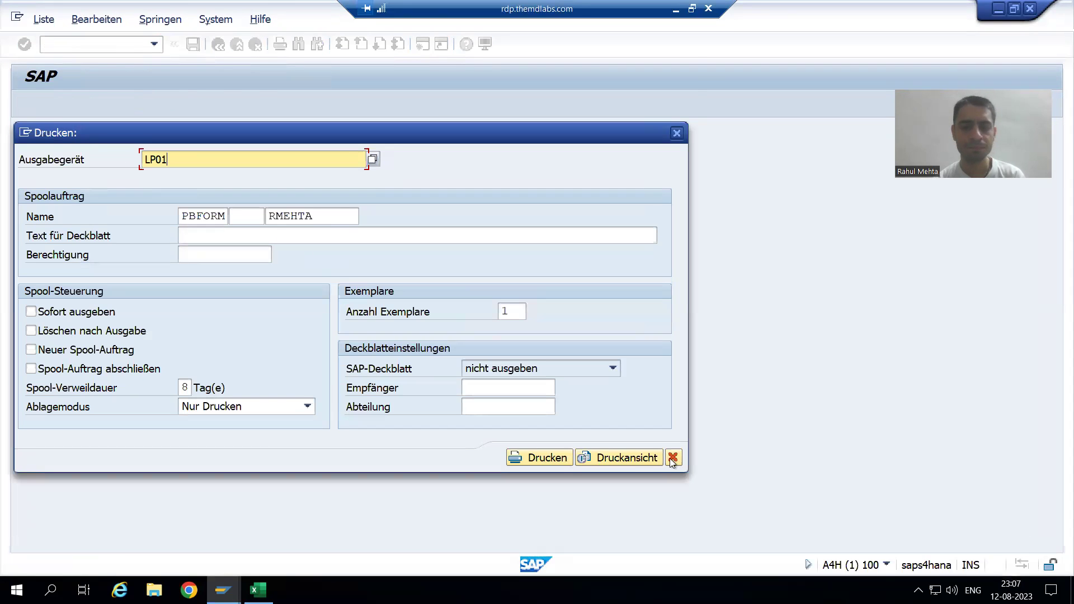
{"action": "left_click", "coordinate": [626, 458]}
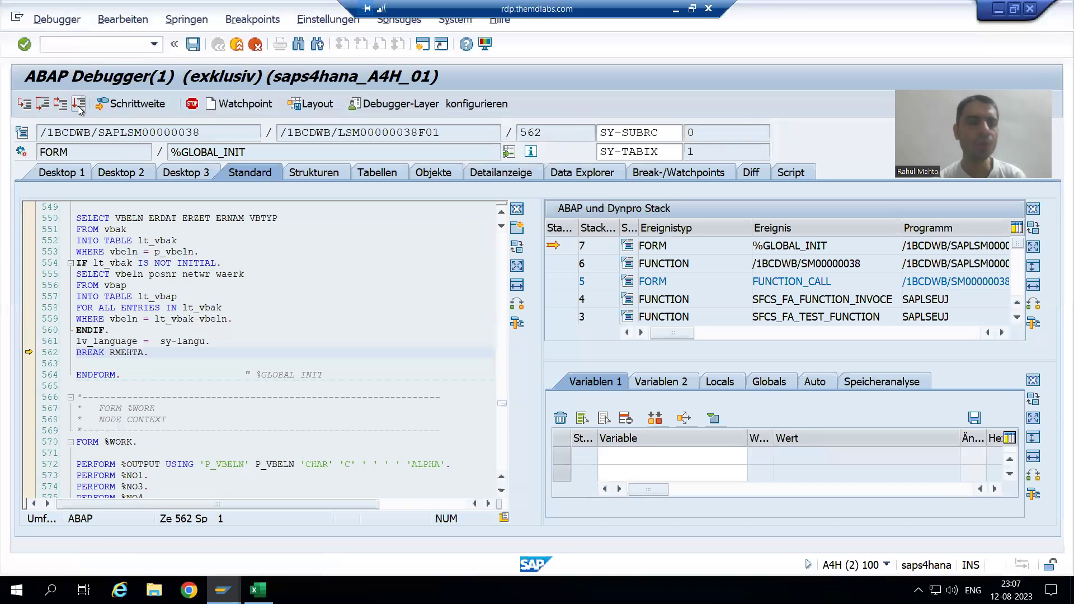
{"action": "left_click", "coordinate": [78, 104]}
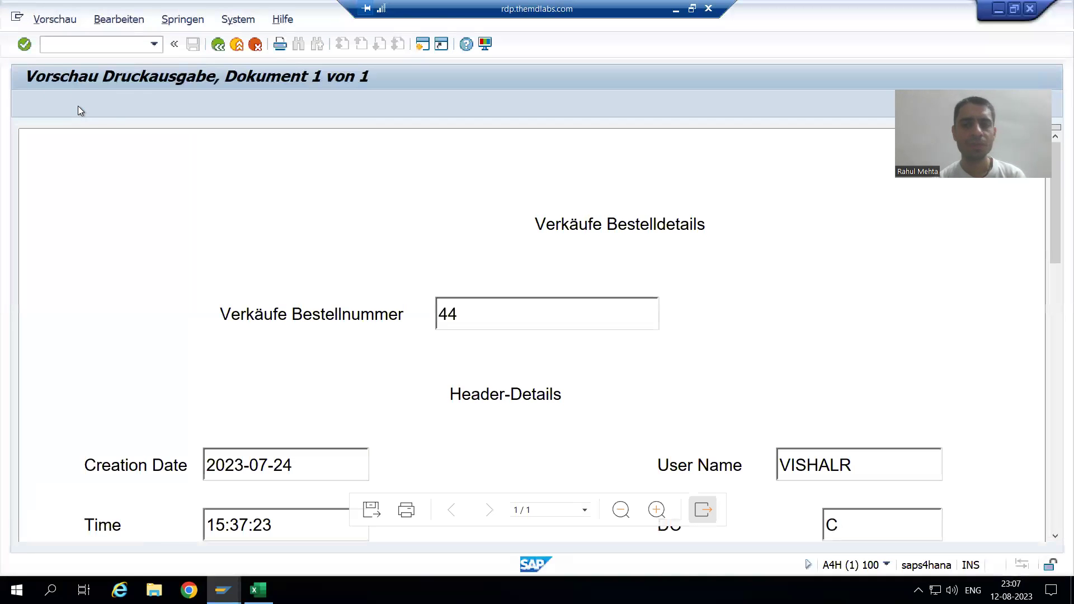